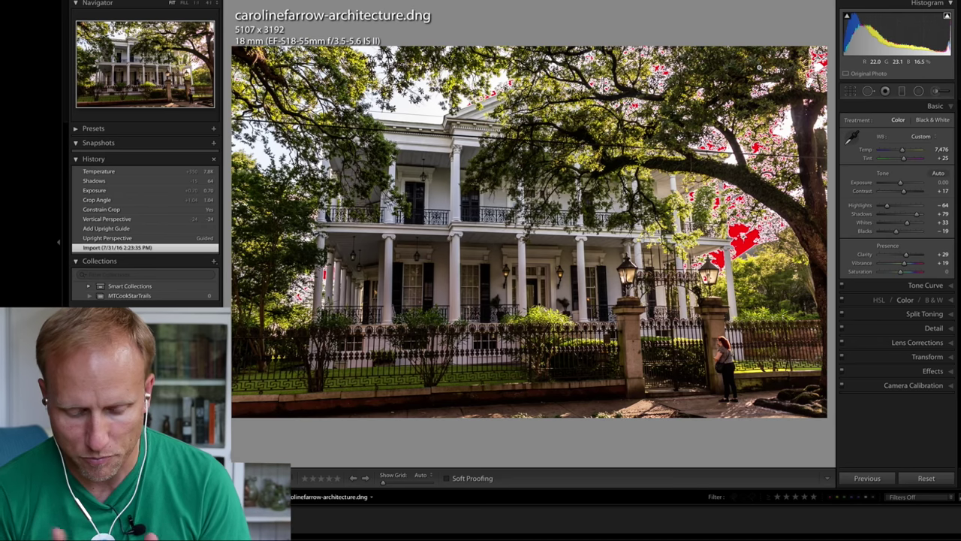
- Set Transform Vertical to -36 with Constrain Crop on and Rotate at +2.3
left_click(929, 357)
left_click_drag(901, 264, 894, 267)
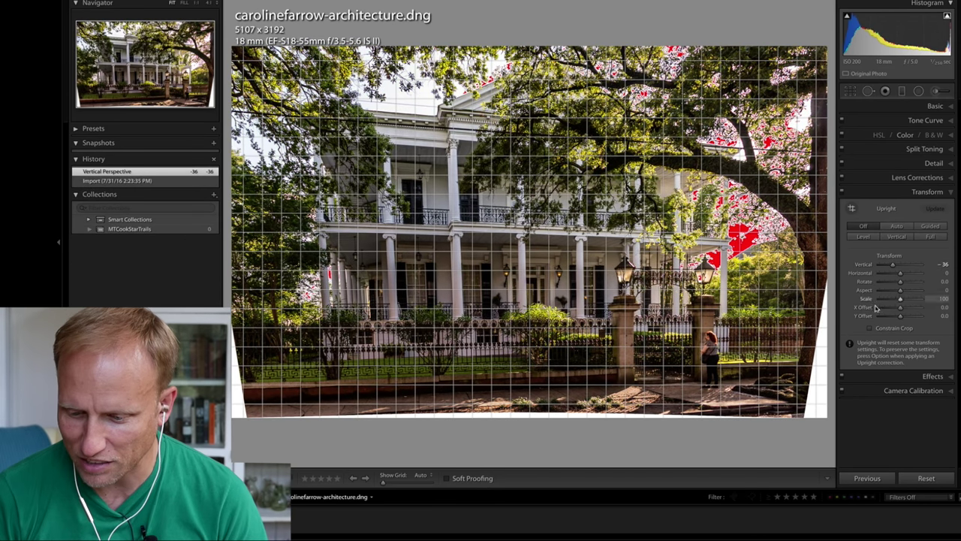
left_click(870, 328)
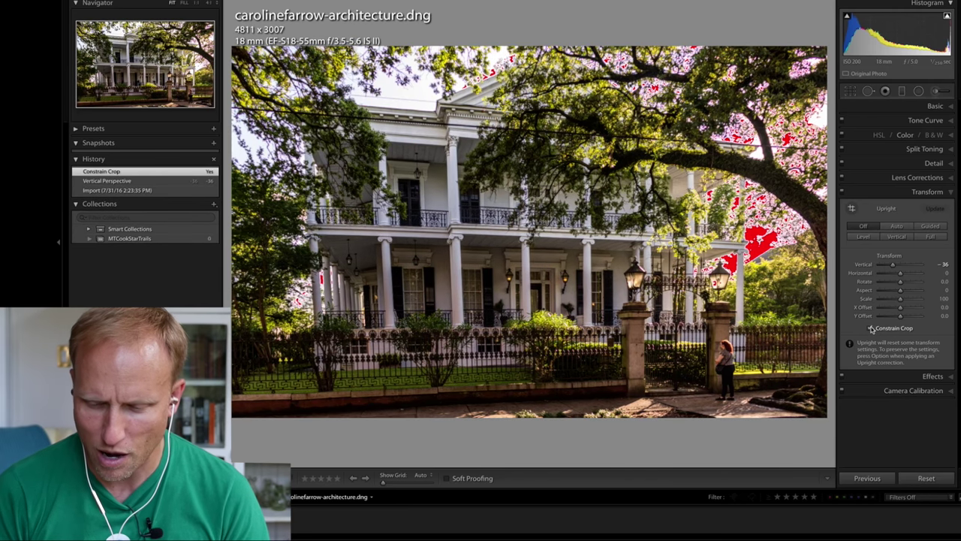
left_click_drag(901, 281, 904, 288)
left_click(849, 92)
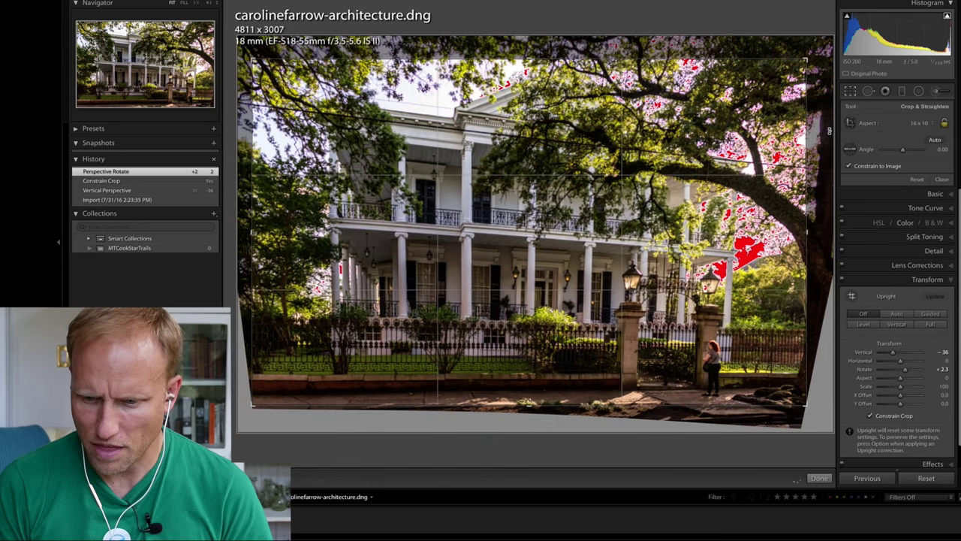
- Apply a -0.72 crop angle to the mansion, set Exposure +0.90, and advance to the next photo
left_click_drag(828, 143, 826, 141)
key("Return")
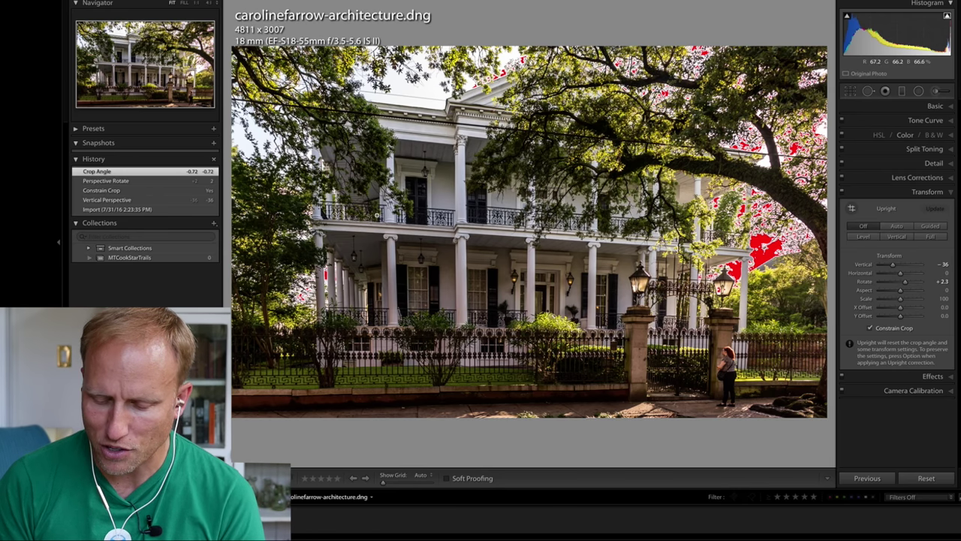
left_click(935, 106)
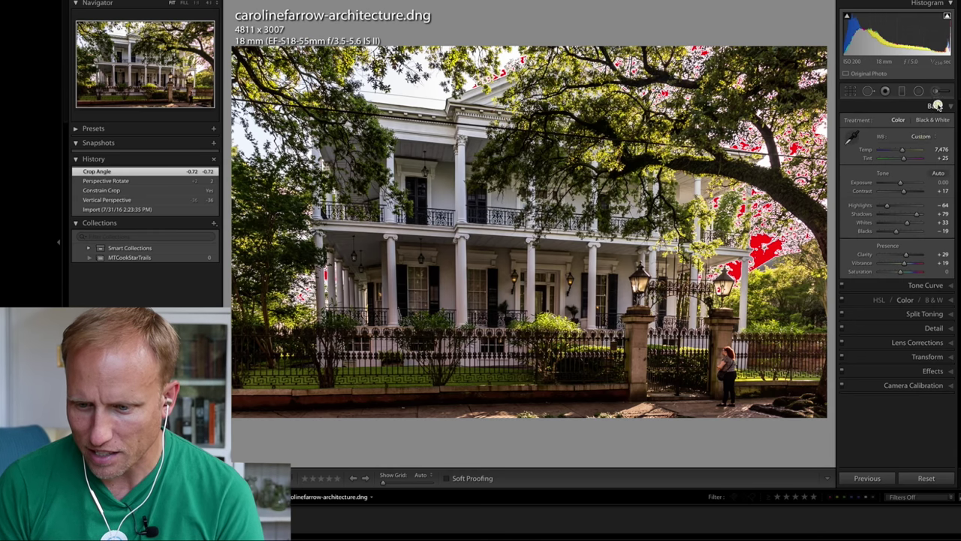
left_click_drag(903, 185, 904, 185)
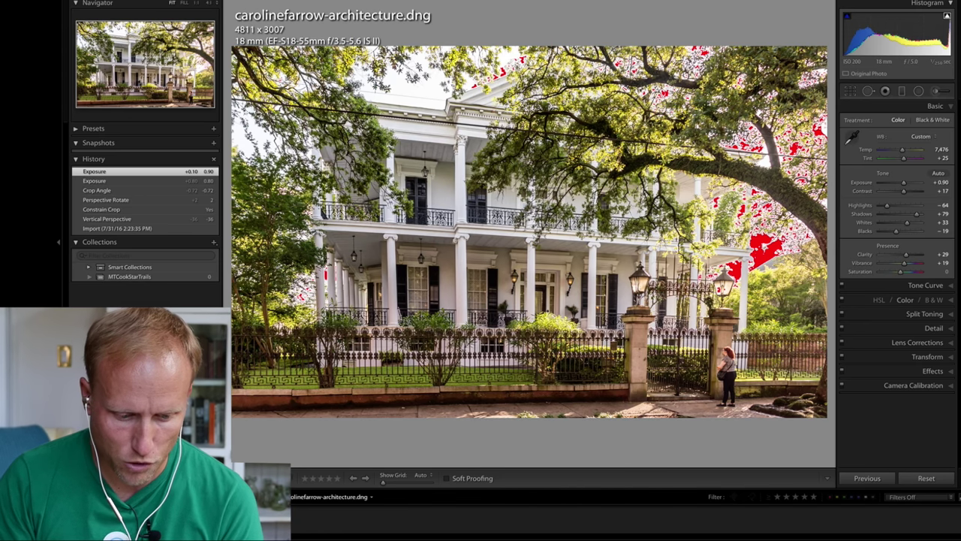
key("Right")
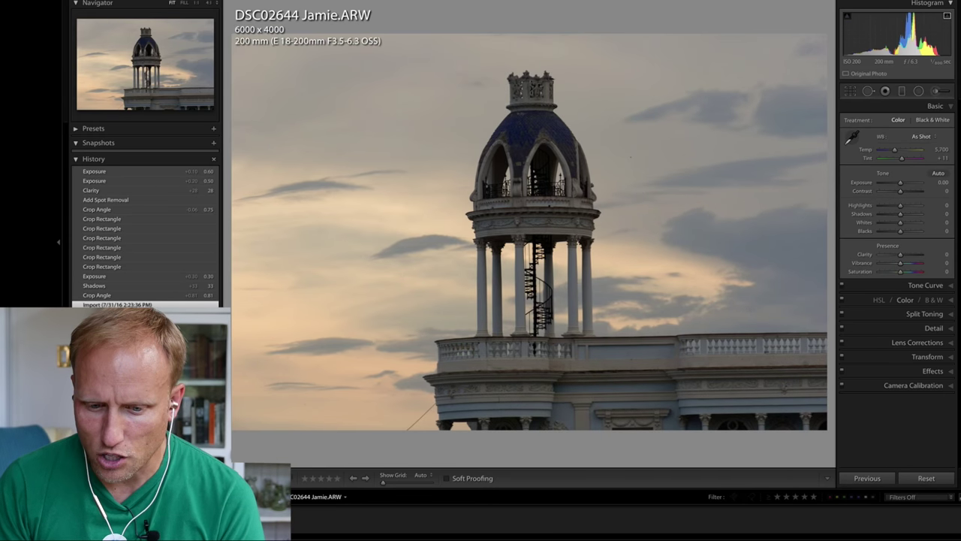
- Rotate the domed tower crop to a 1.15 angle and tighten it to 5253 x 3502
key("Right")
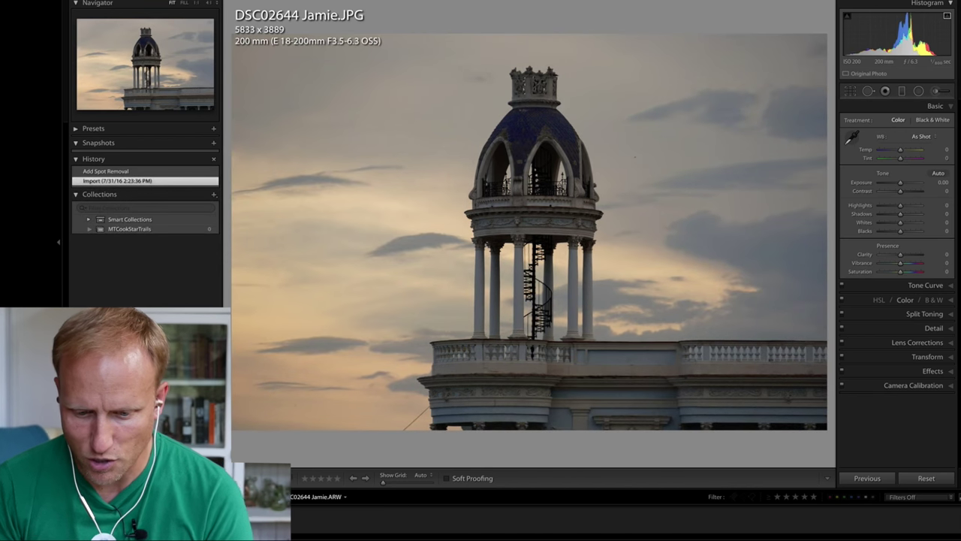
key("Right")
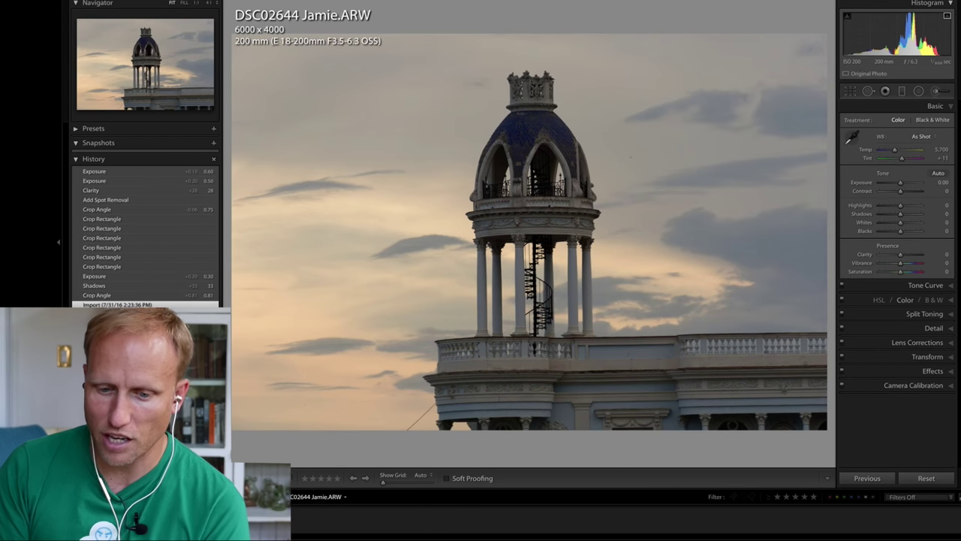
left_click(851, 91)
left_click_drag(831, 101, 834, 113)
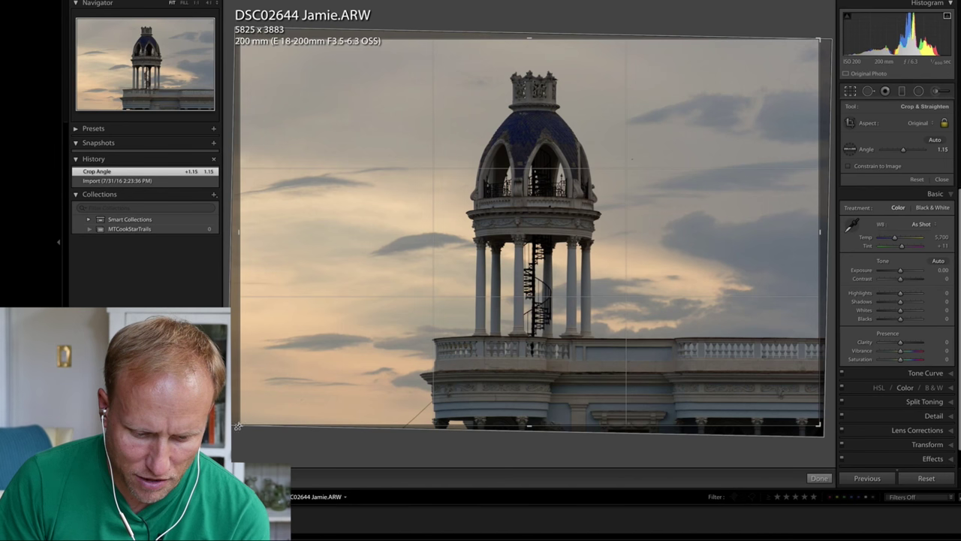
left_click_drag(237, 426, 249, 418)
left_click_drag(249, 43, 270, 56)
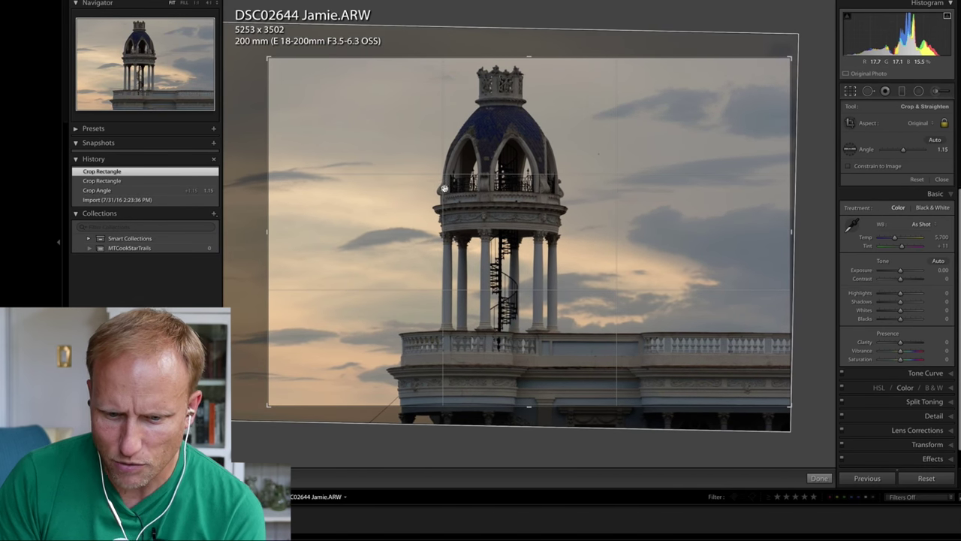
key("Return")
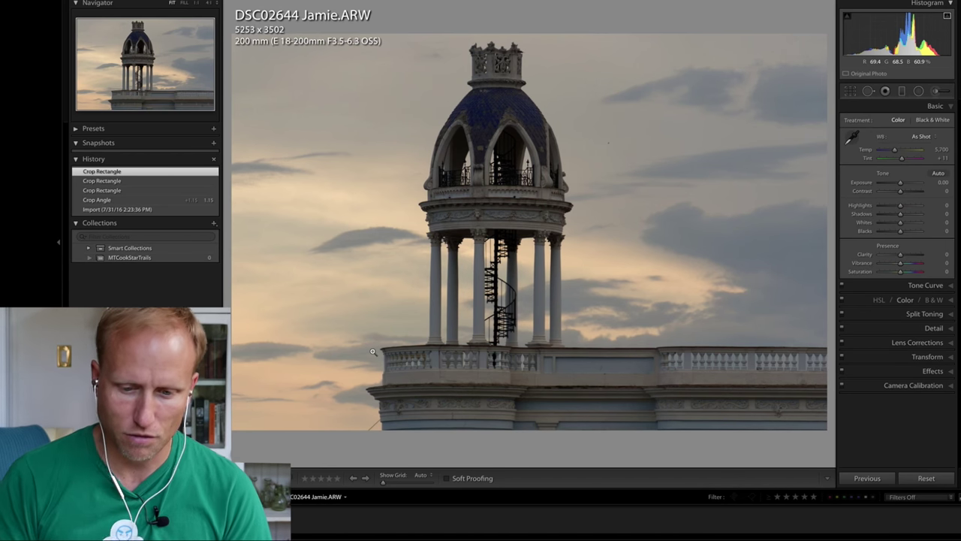
- Set Shadows +40 and Clarity +23, then heal the speck in the sky right of the dome
left_click(907, 215)
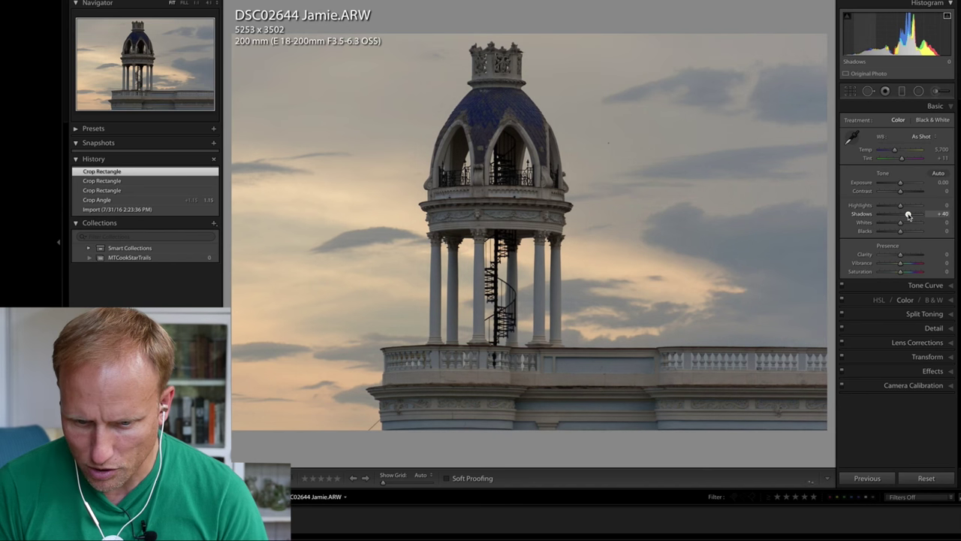
left_click(904, 257)
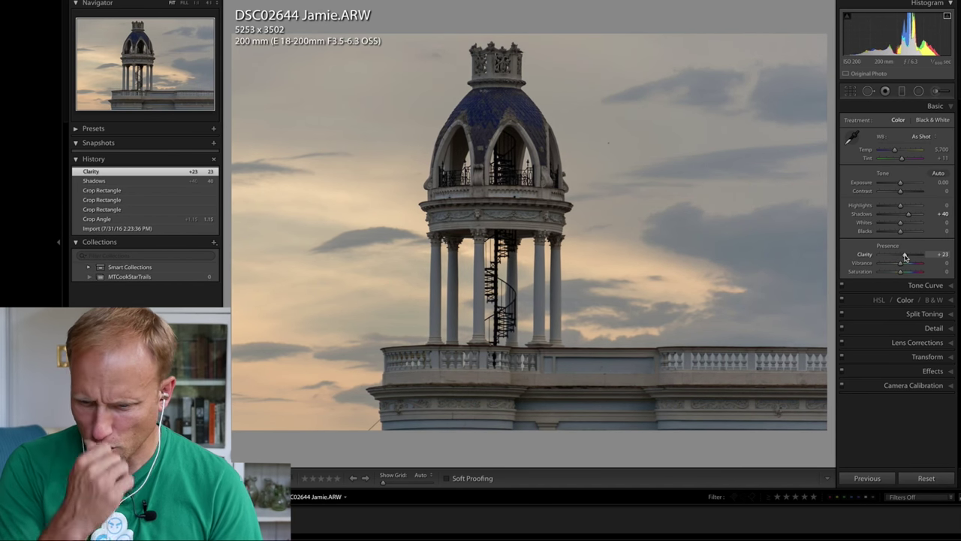
left_click(868, 91)
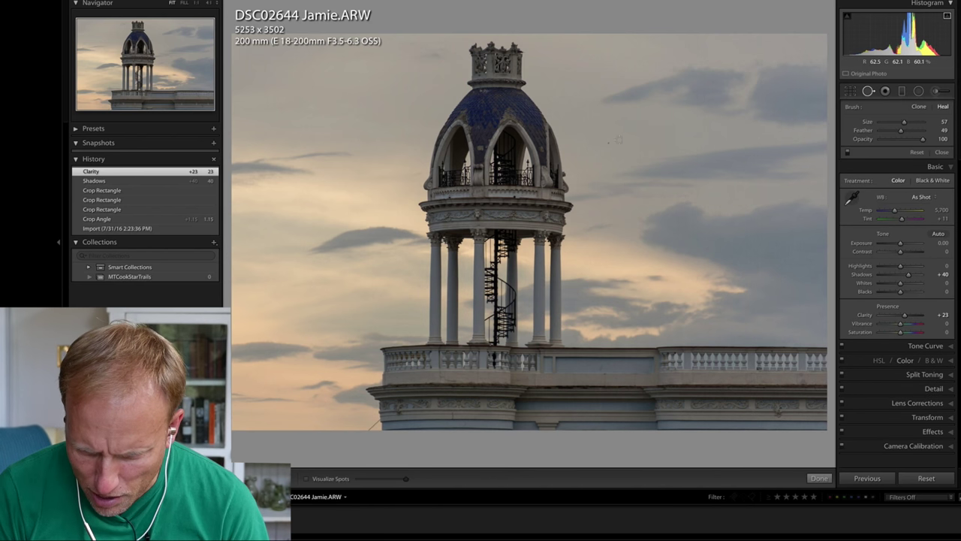
left_click(608, 142)
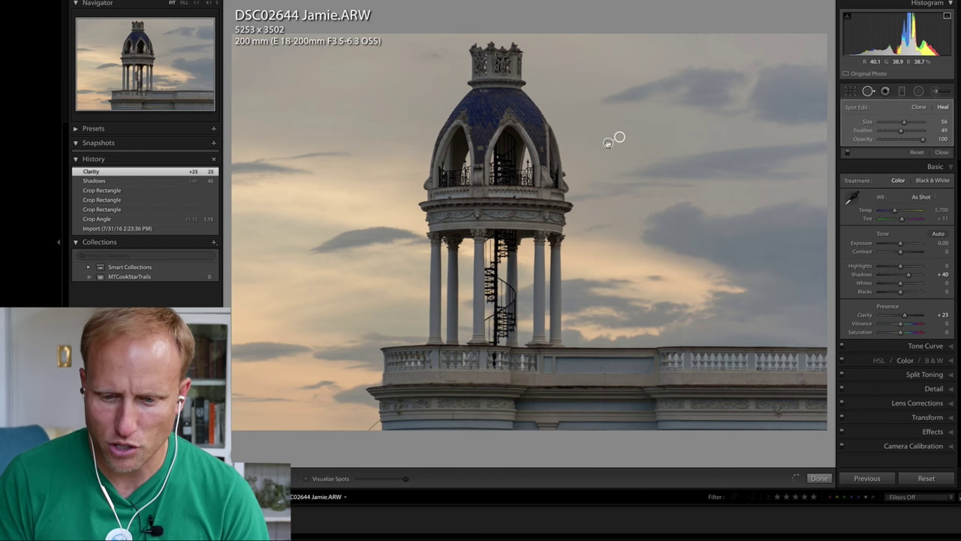
left_click(818, 478)
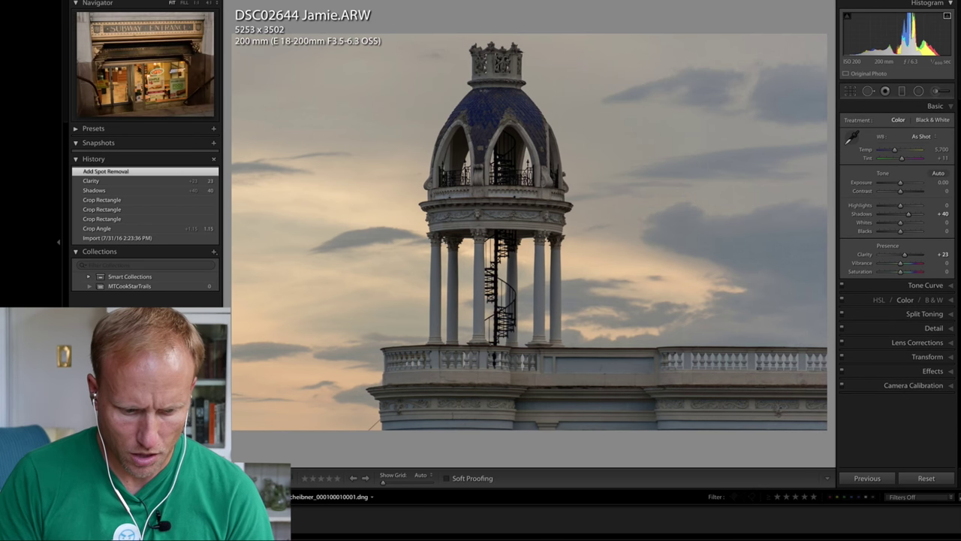
- Advance to the Subway Entrance photo and rotate its crop to a -1.54 angle
key("Right")
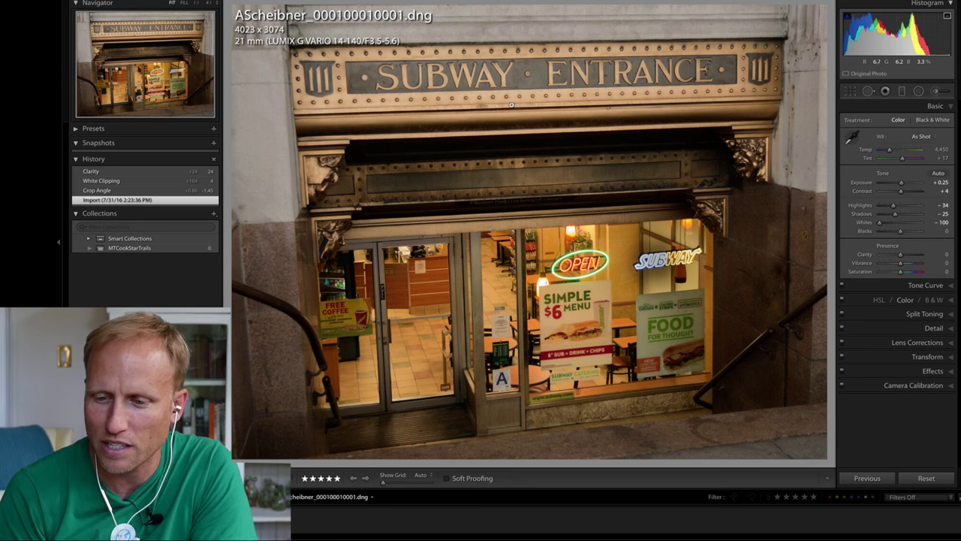
left_click(849, 91)
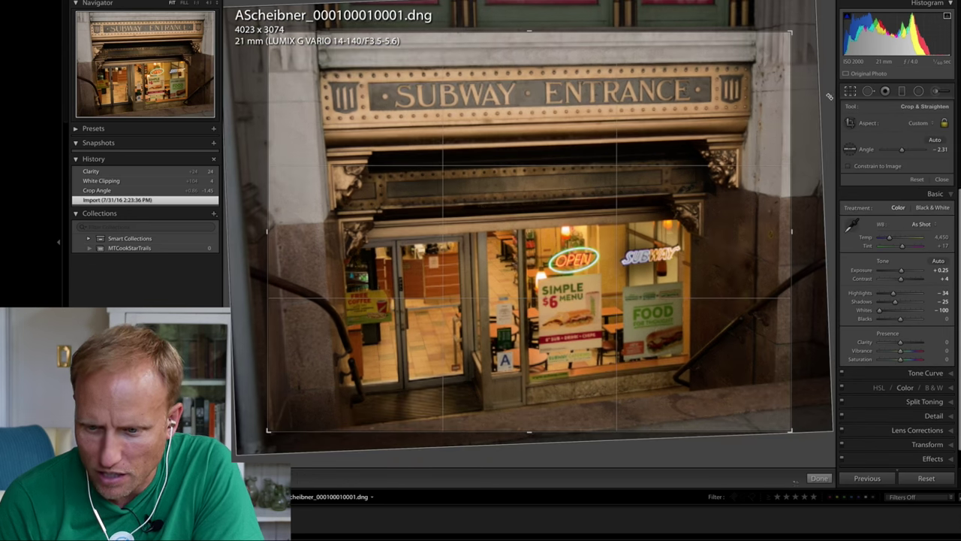
left_click_drag(832, 96, 830, 101)
key("Return")
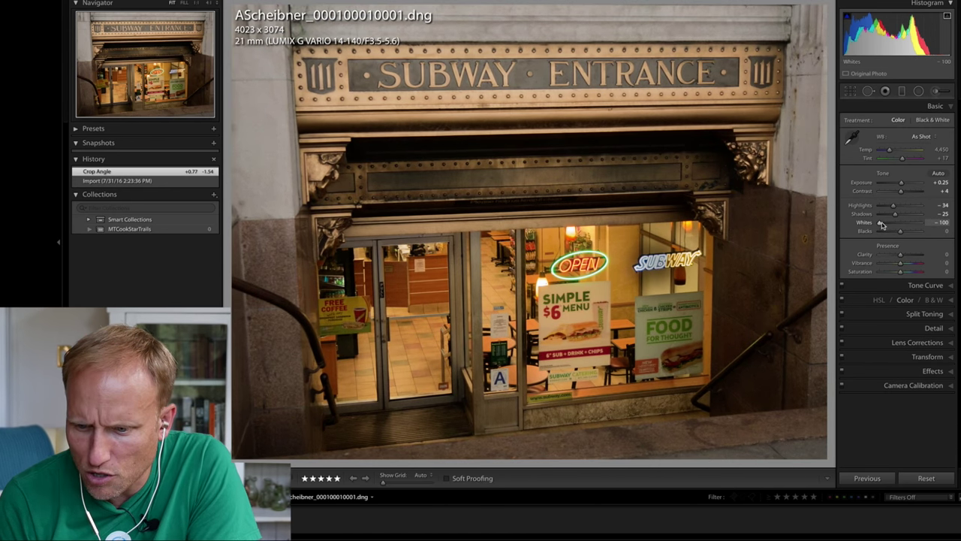
- Set the subway photo's Whites to -2 and Clarity to +20, then advance to the glass skyscraper
left_click_drag(897, 227, 906, 223)
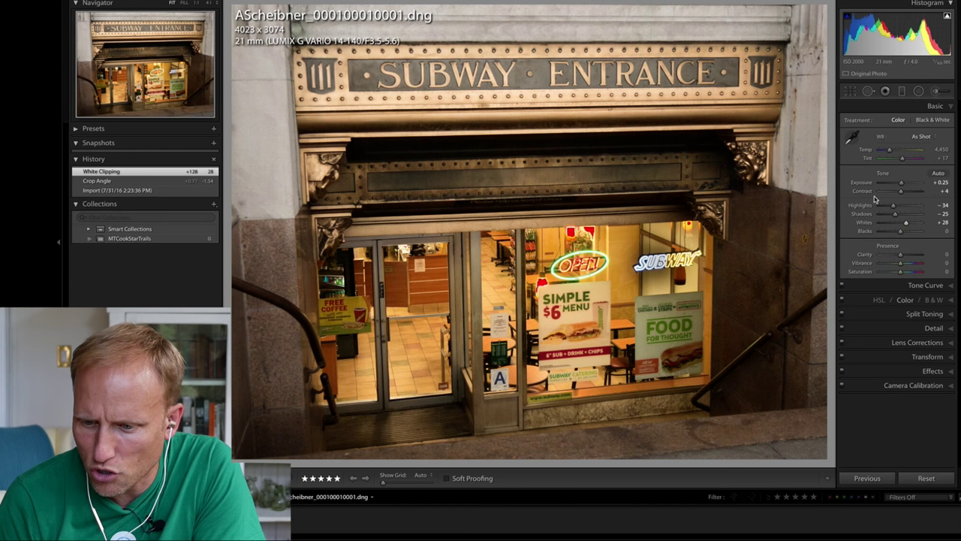
left_click_drag(909, 224, 907, 224)
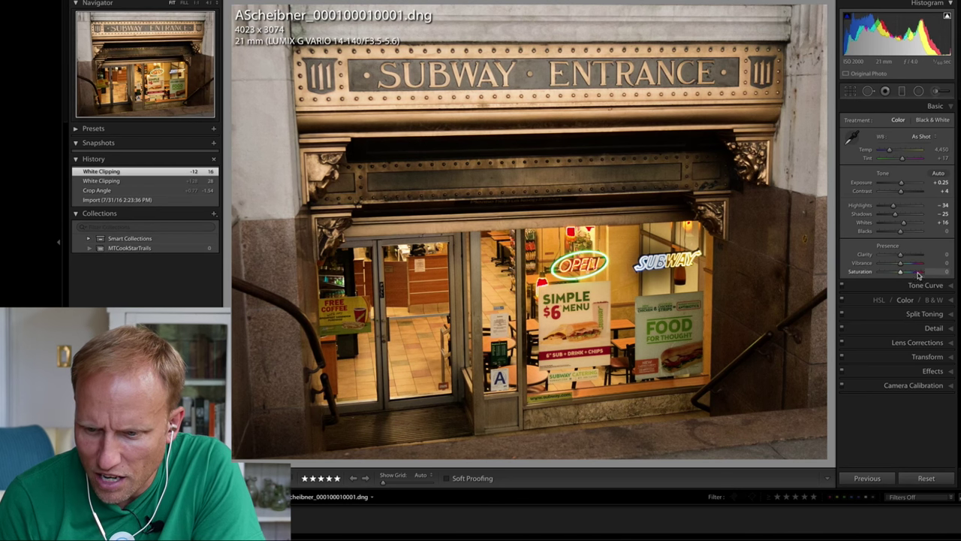
left_click_drag(904, 224, 884, 230)
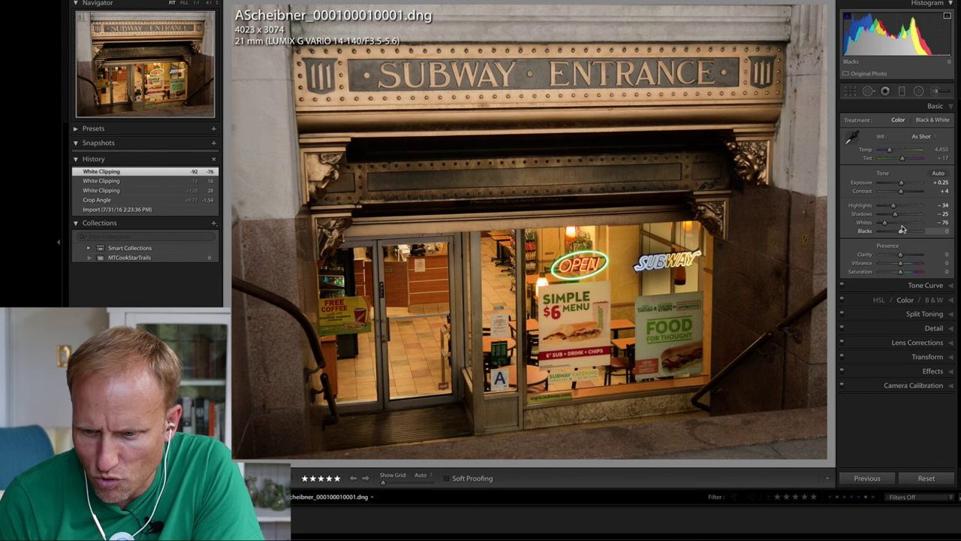
left_click(899, 225)
left_click_drag(900, 225, 901, 223)
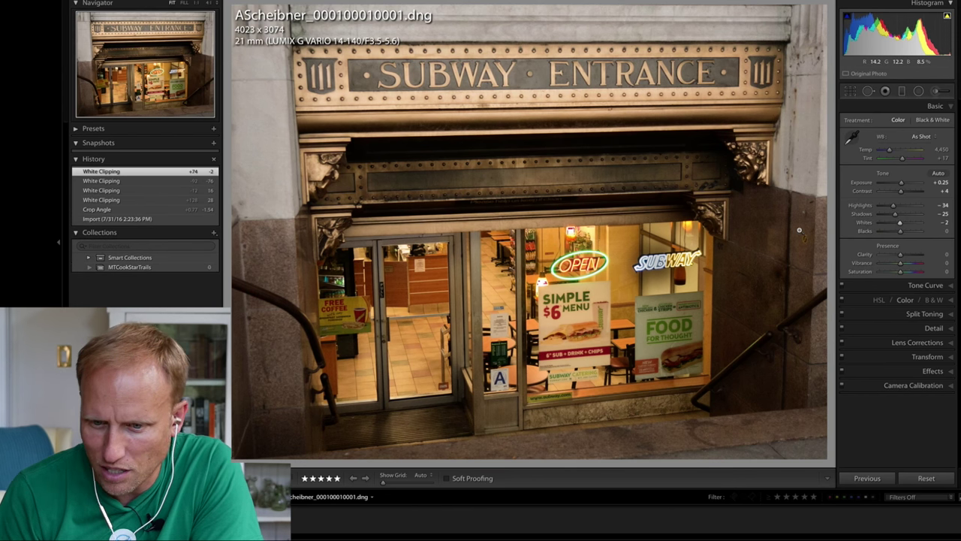
left_click_drag(901, 254, 904, 257)
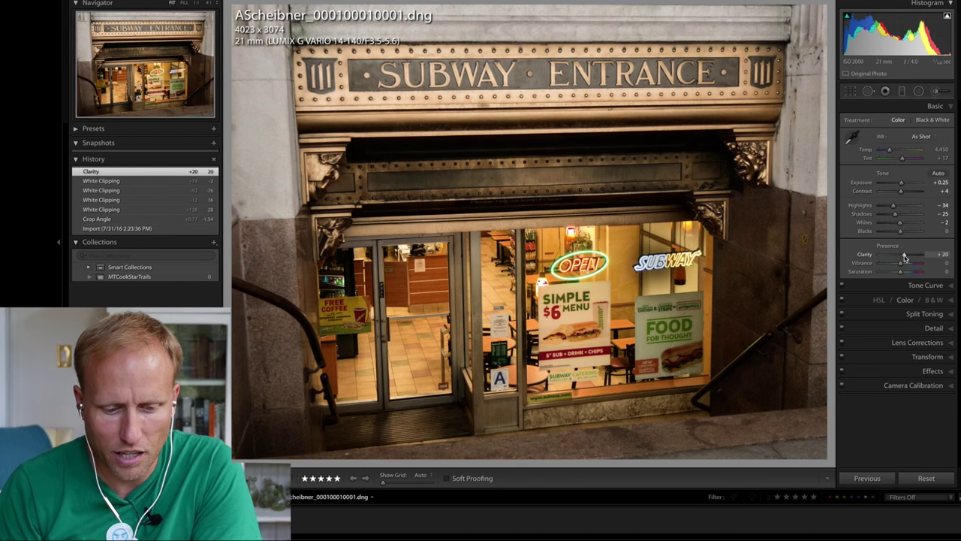
key("Right")
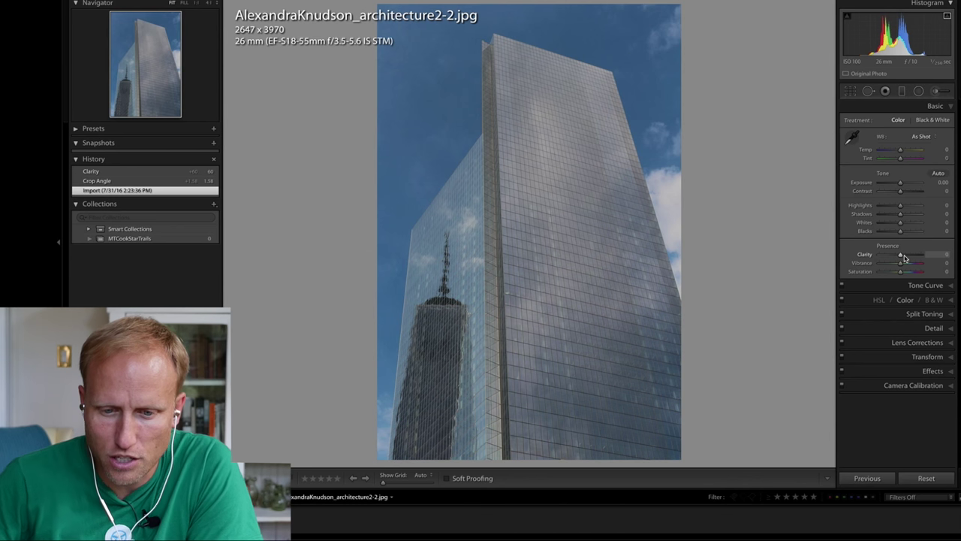
- Rotate the glass skyscraper's crop to a 0.91° angle, giving a 2577 x 3866 frame
left_click(850, 92)
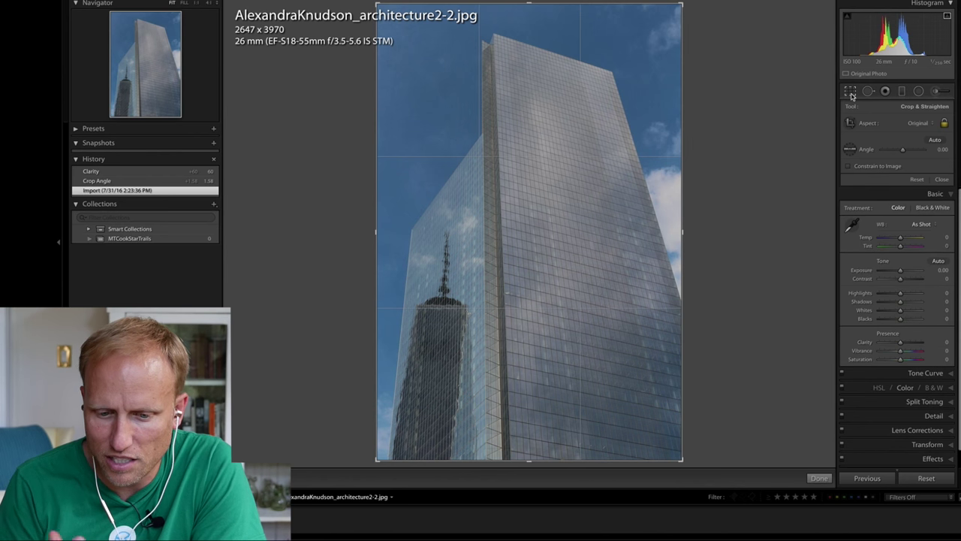
left_click_drag(766, 73, 771, 77)
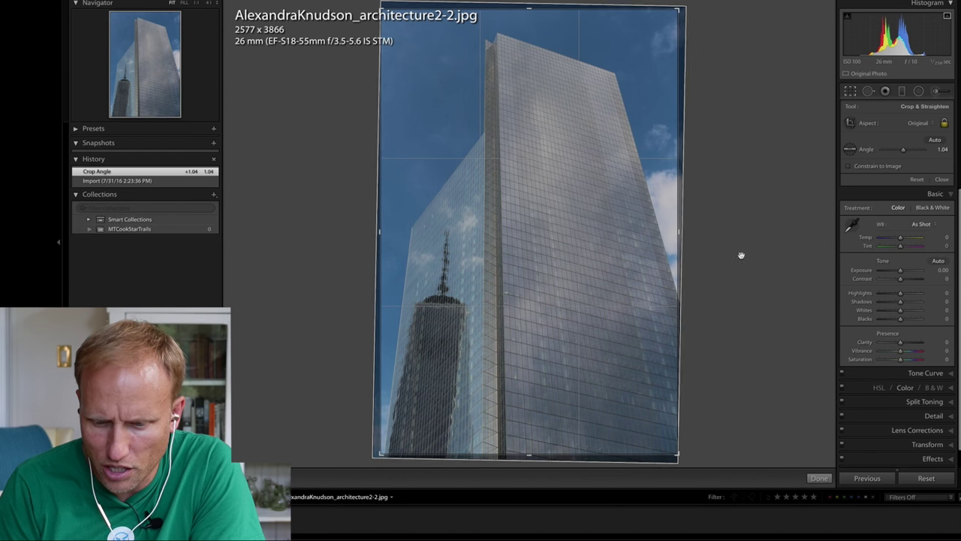
left_click_drag(757, 245, 757, 244)
key("Return")
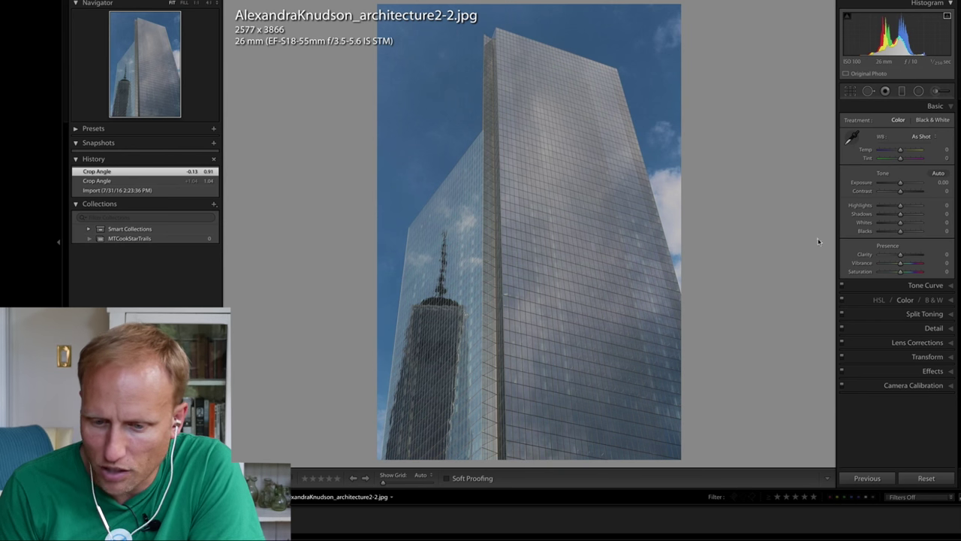
- Raise the skyscraper photo's Clarity to +54, then ease it back to +52
left_click(911, 256)
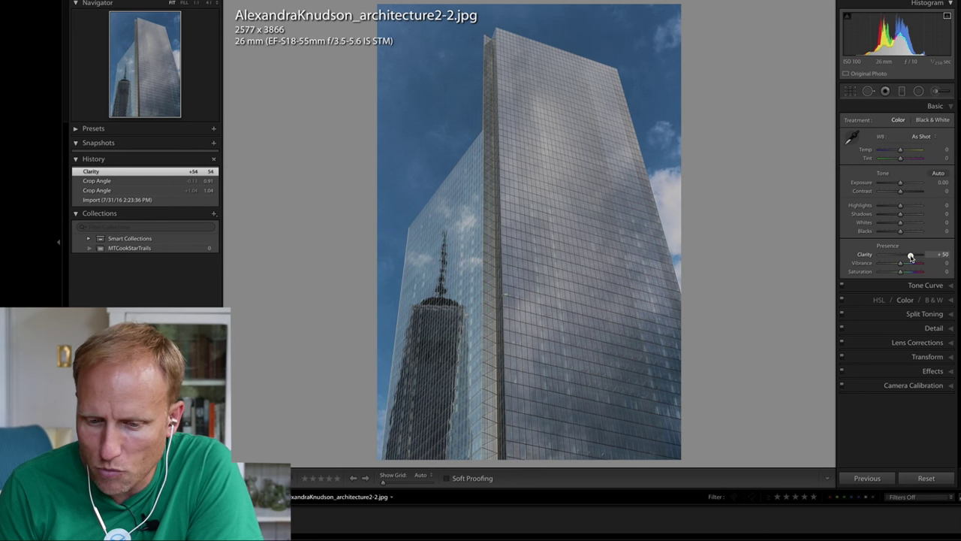
left_click_drag(911, 257, 910, 257)
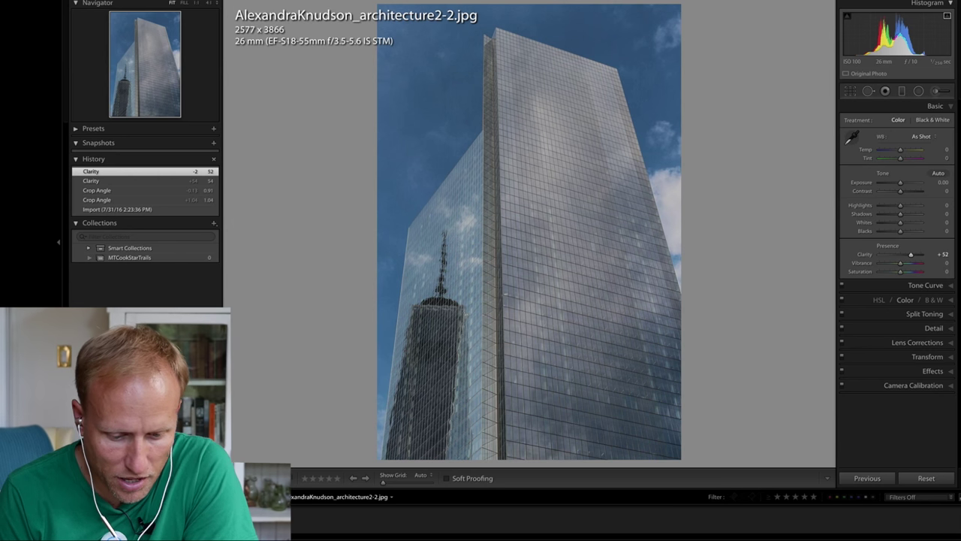
- Advance to River Thames Architecture 2.jpg in the filmstrip
key("Right")
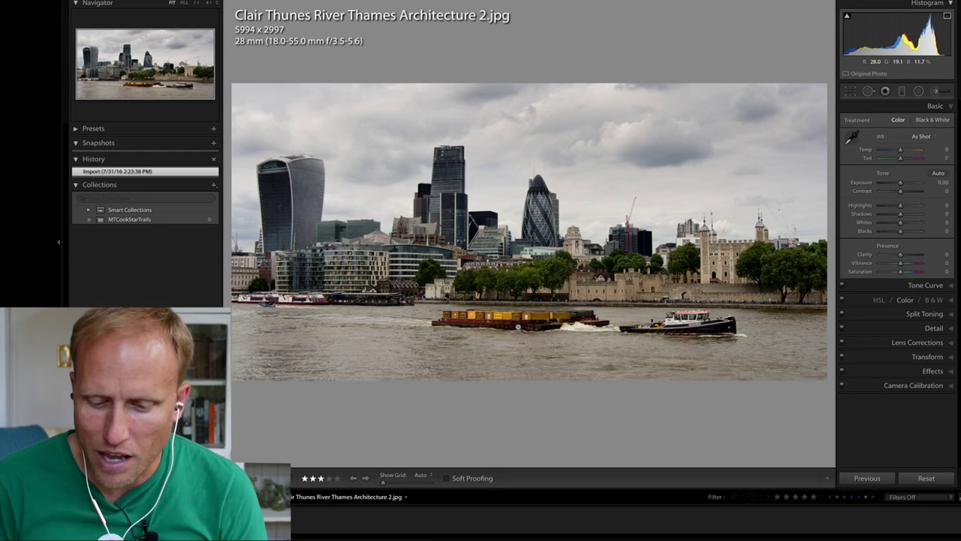
- Crop the Thames skyline from 5994 x 2997 down to 5428 x 2714, keeping its aspect ratio
left_click(847, 93)
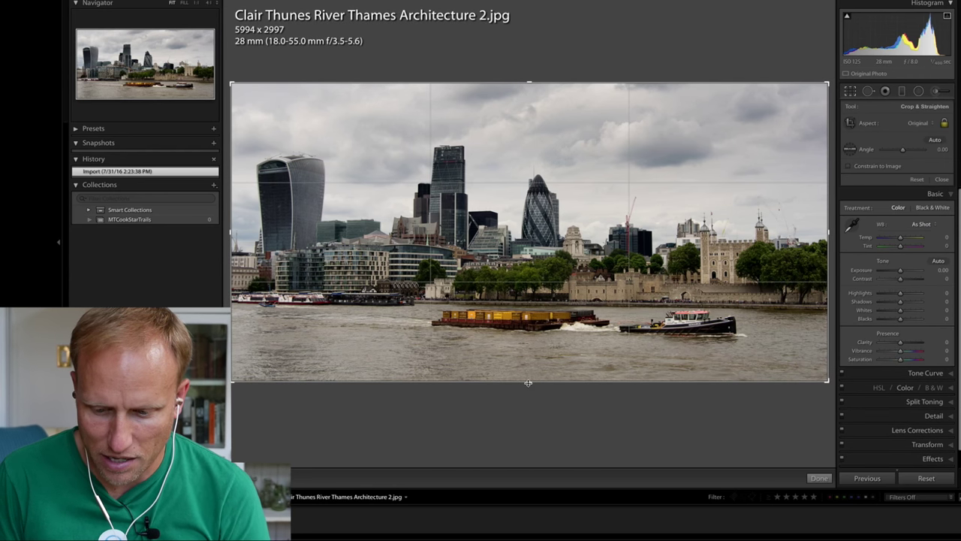
left_click_drag(528, 383, 528, 370)
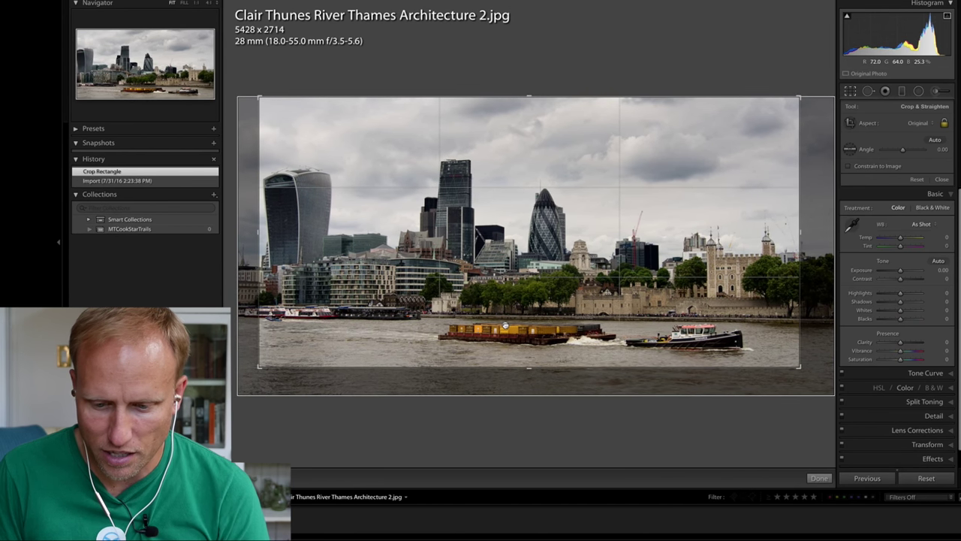
key("Return")
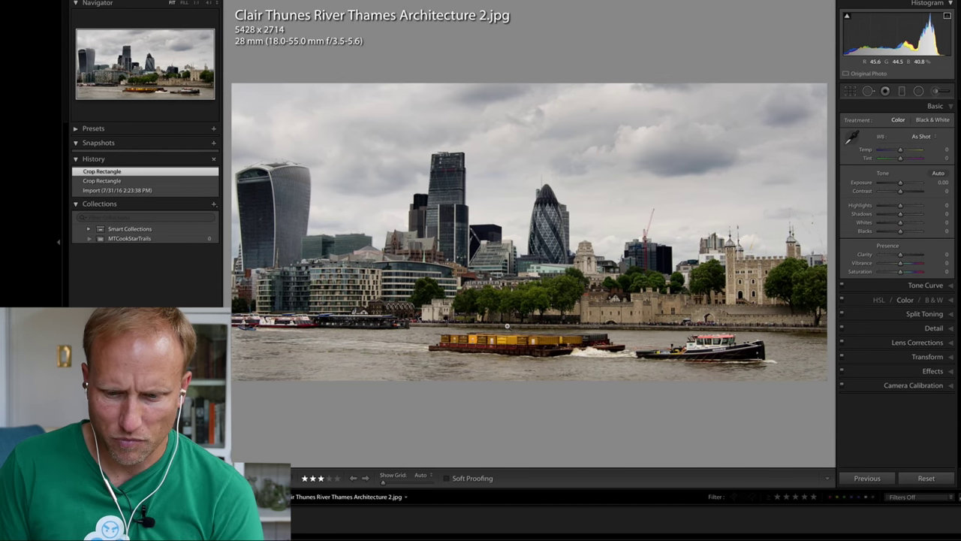
mouse_move(901, 206)
left_mouse_down()
mouse_move(892, 208)
mouse_move(905, 217)
left_mouse_up()
left_click_drag(900, 256, 901, 256)
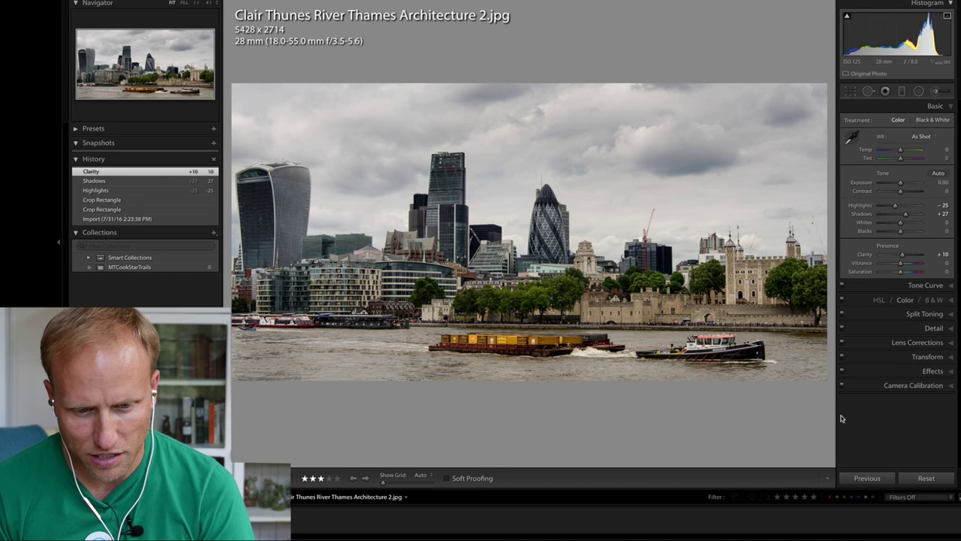
key("Right")
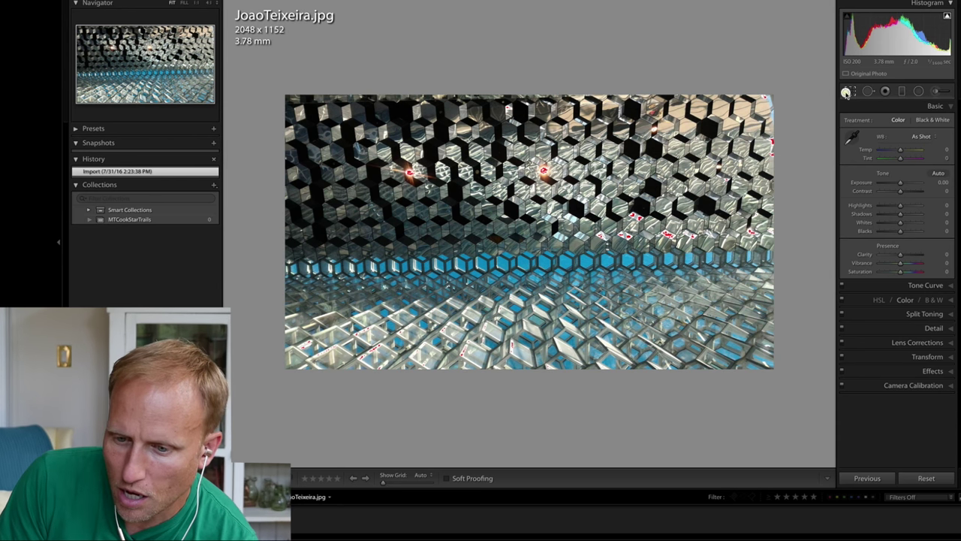
- Level the hexagonal glass photo at a 0.93° crop angle, giving a 1958 x 1102 crop
left_click(850, 91)
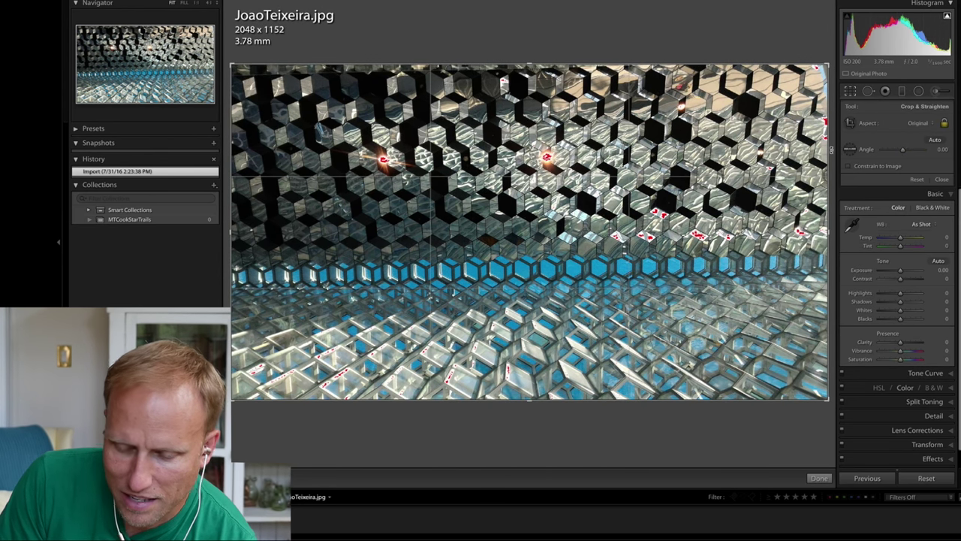
left_click_drag(830, 150, 835, 154)
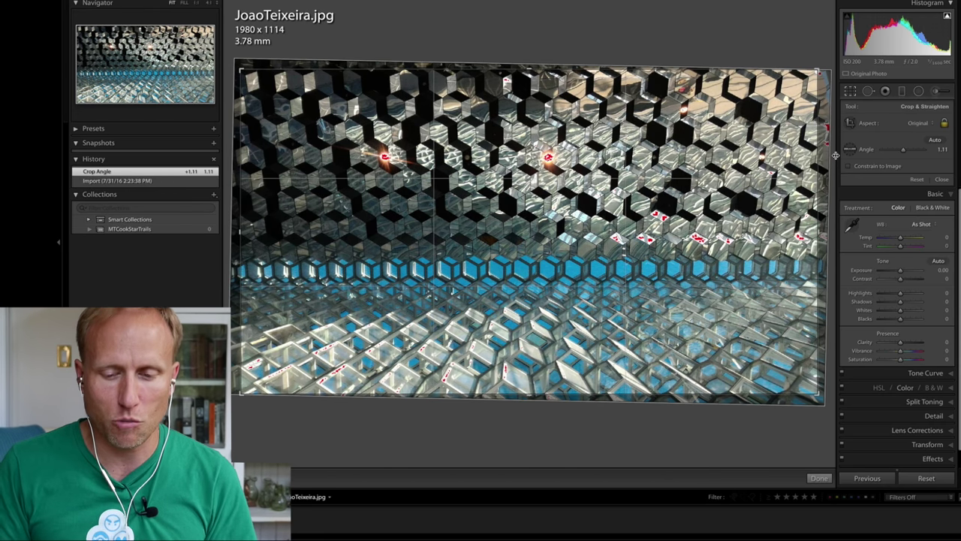
key("Return")
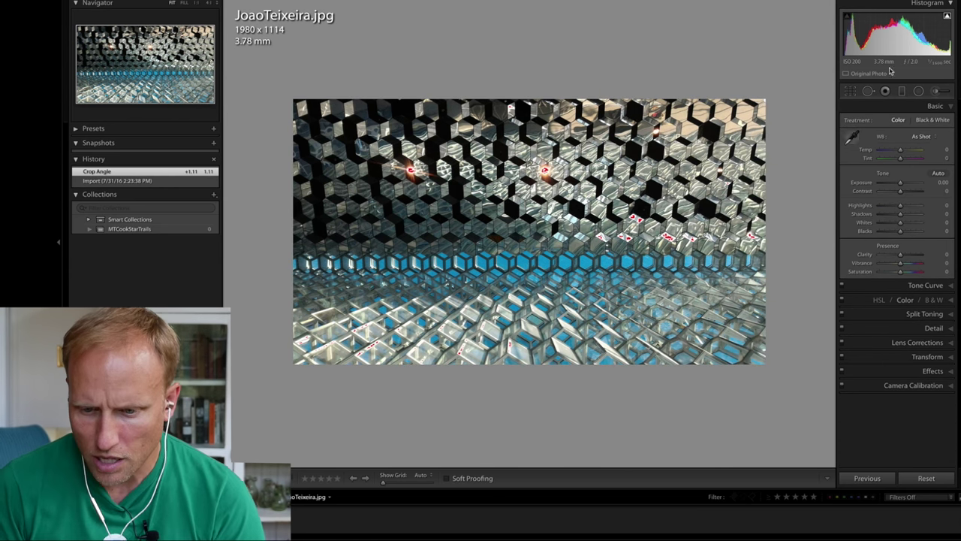
left_click(850, 91)
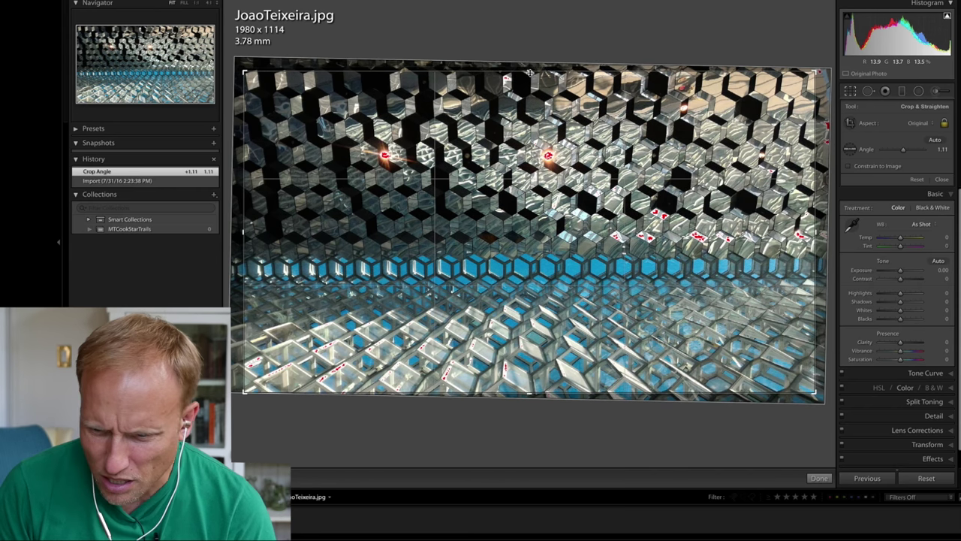
left_click_drag(530, 73, 698, 29)
key("Return")
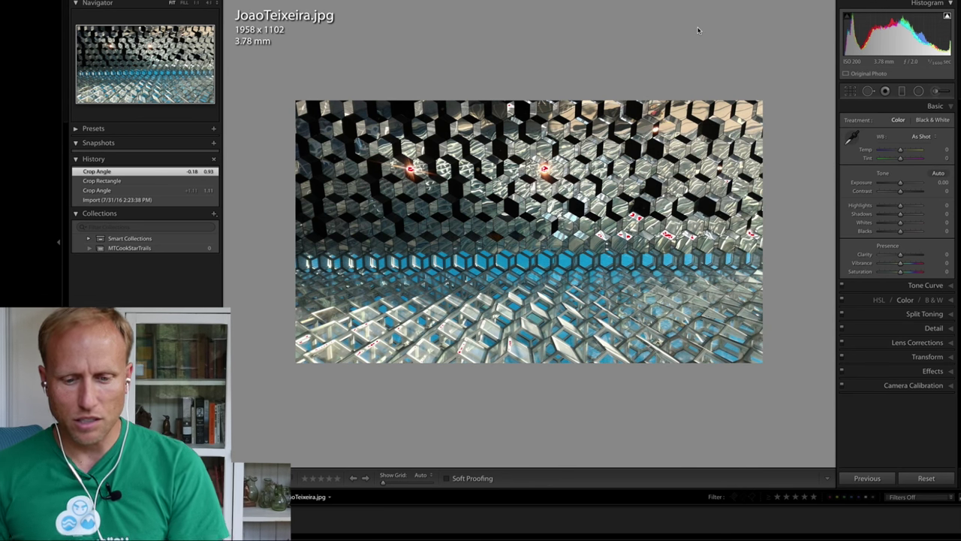
left_click_drag(900, 255, 907, 256)
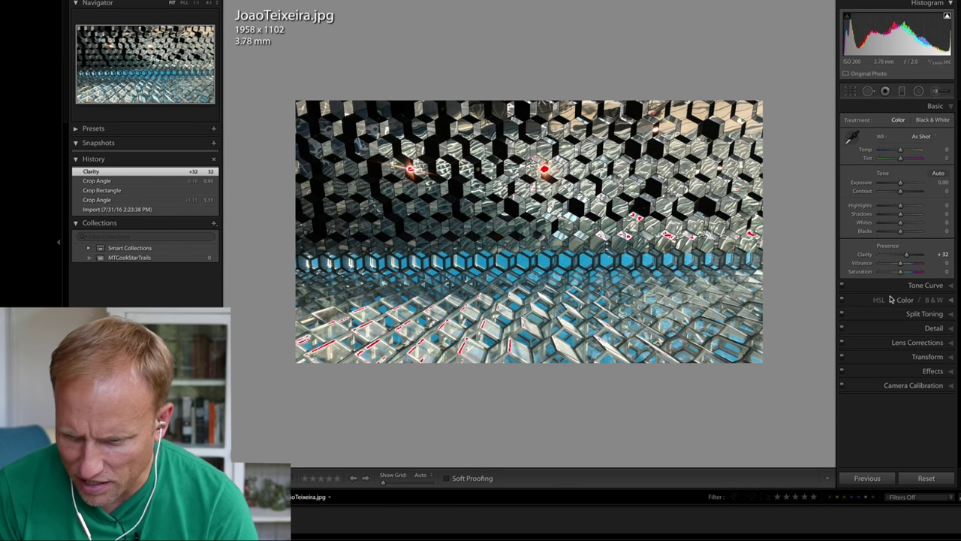
left_click_drag(900, 214, 891, 209)
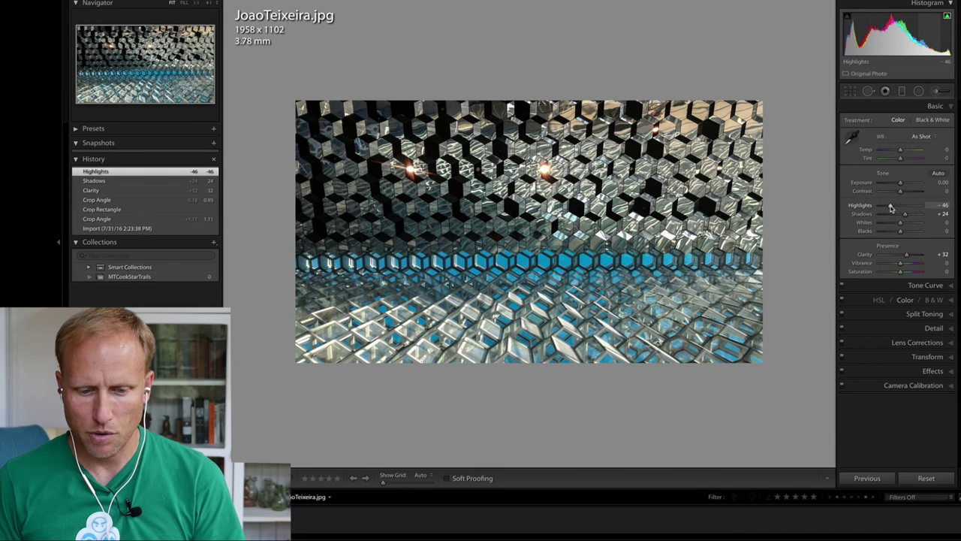
left_click_drag(901, 222, 902, 224)
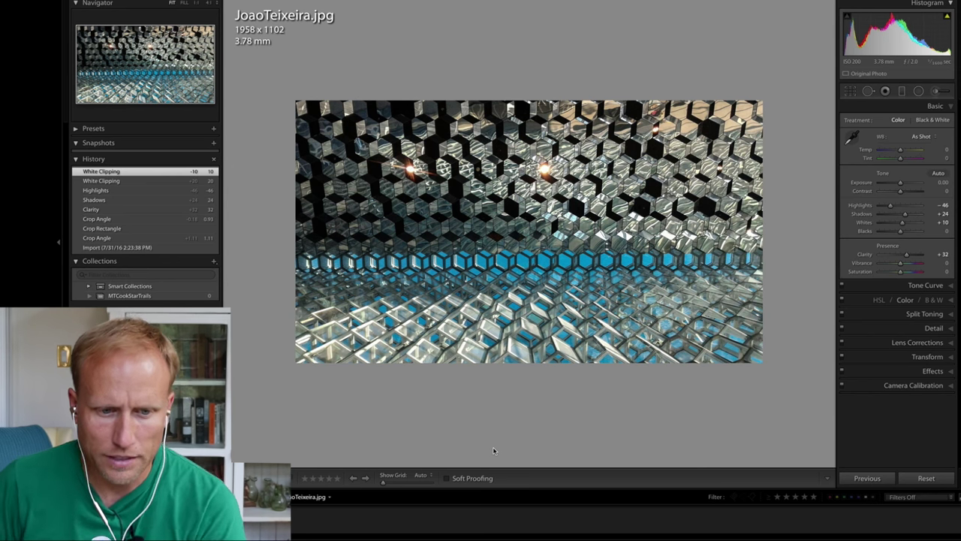
key("Right")
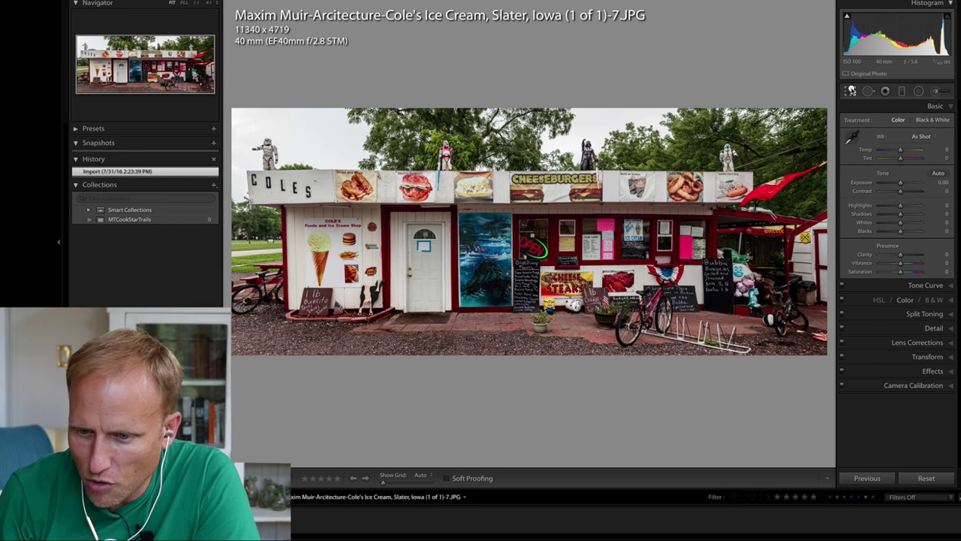
- Rotate the Cole's Ice Cream panorama to a 0.30° angle, cropping it to 11199 x 4660
left_click(850, 90)
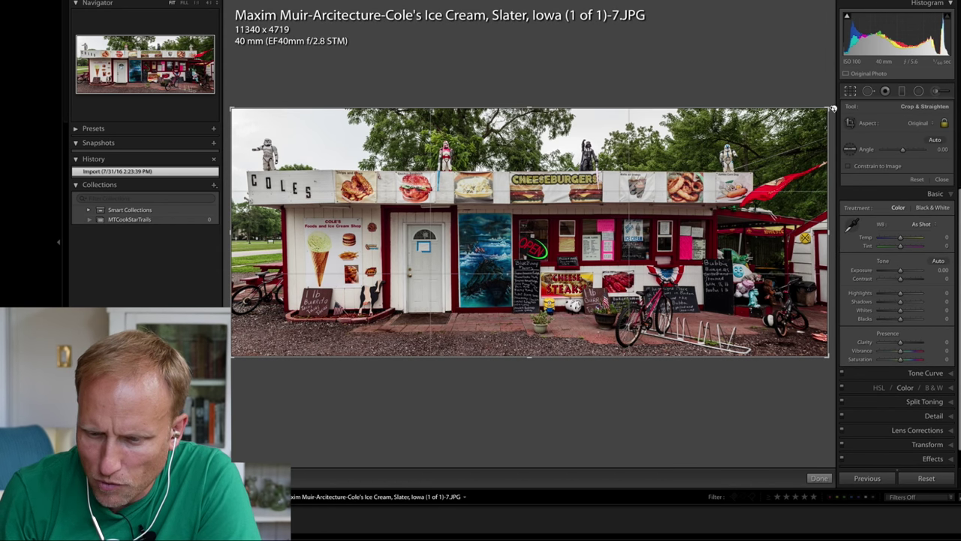
left_click_drag(833, 109, 834, 109)
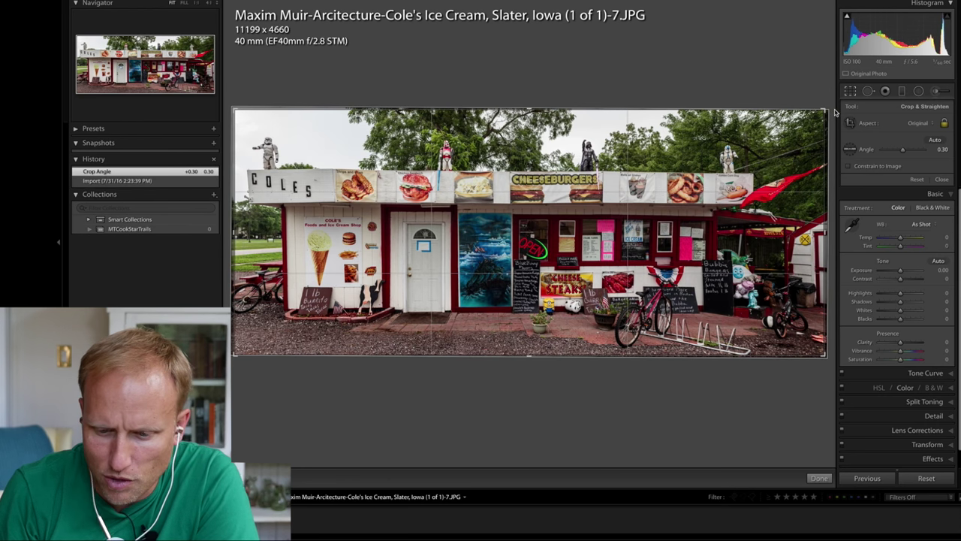
key("Return")
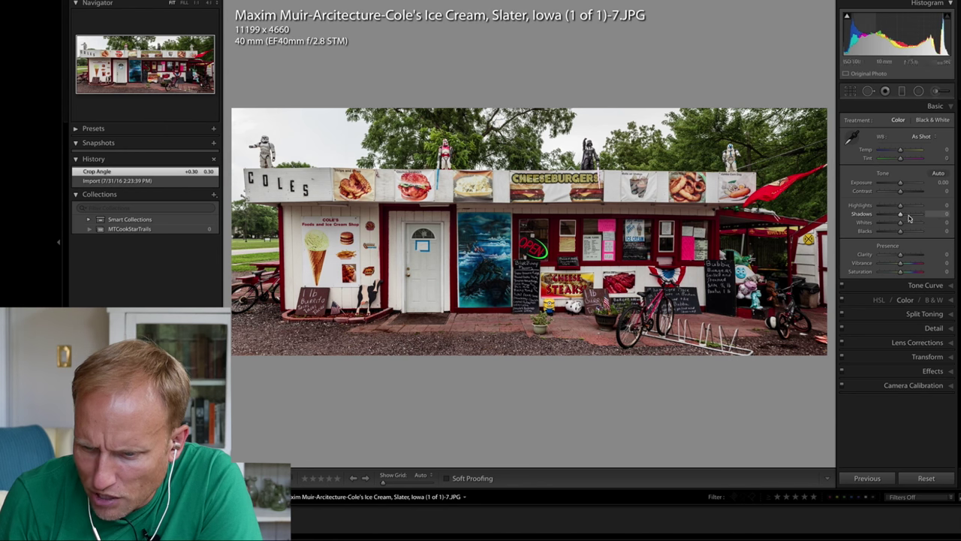
- Give the Cole's Ice Cream panorama Shadows +34, Clarity +20 and Vibrance +10, then collapse the Basic panel
left_click_drag(901, 214, 907, 215)
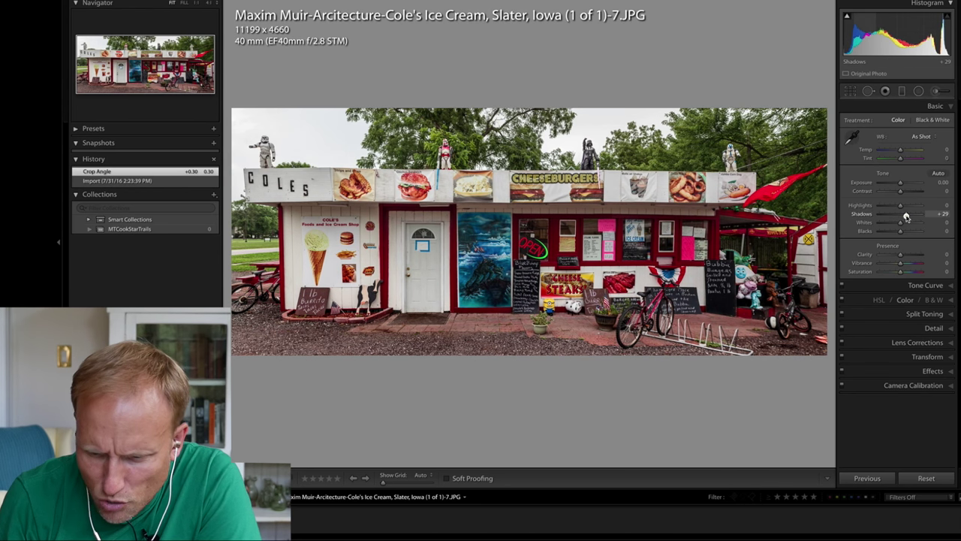
left_click_drag(907, 218, 907, 217)
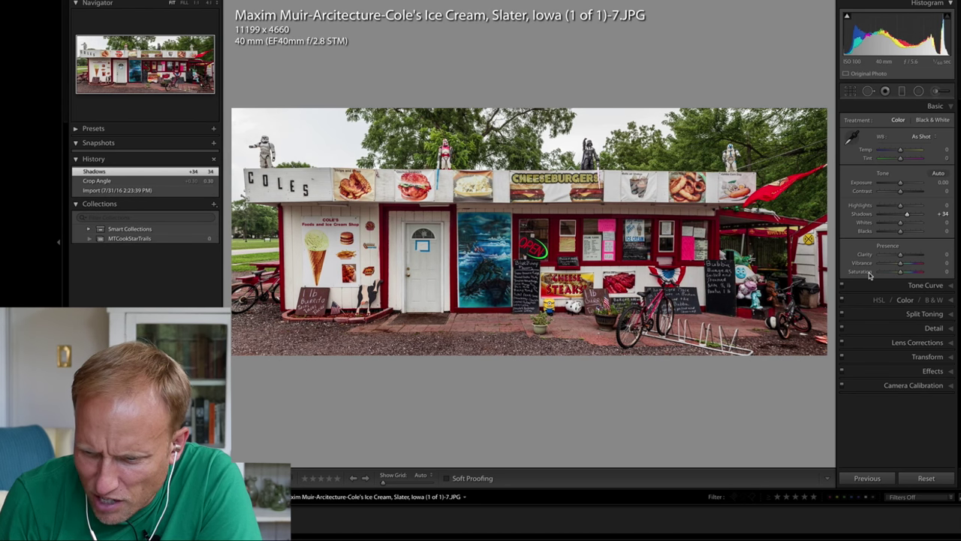
left_click(907, 256)
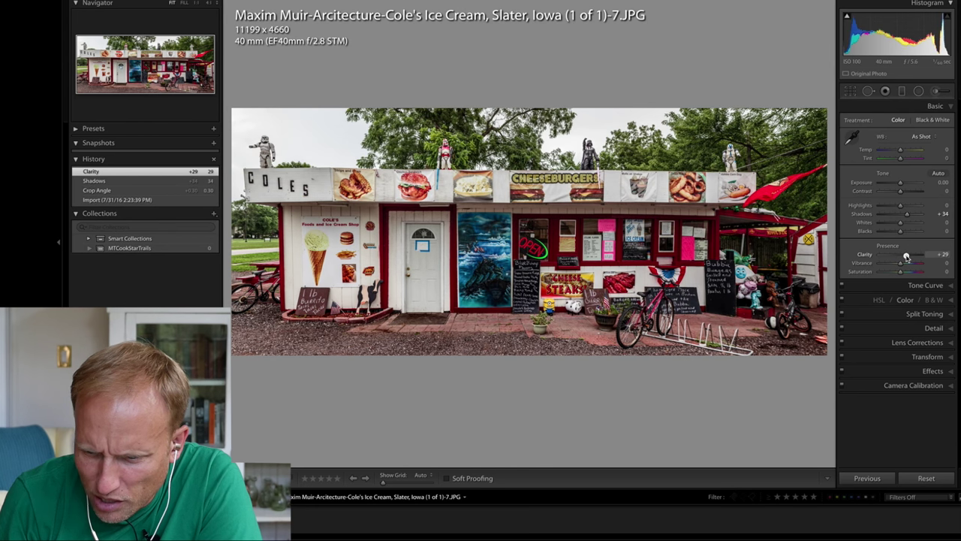
left_click_drag(906, 256, 903, 256)
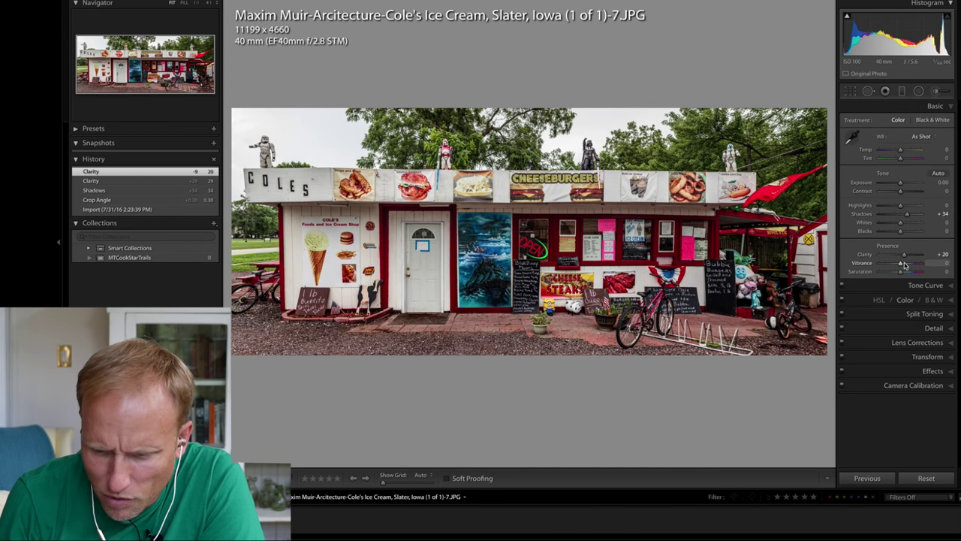
left_click(905, 264)
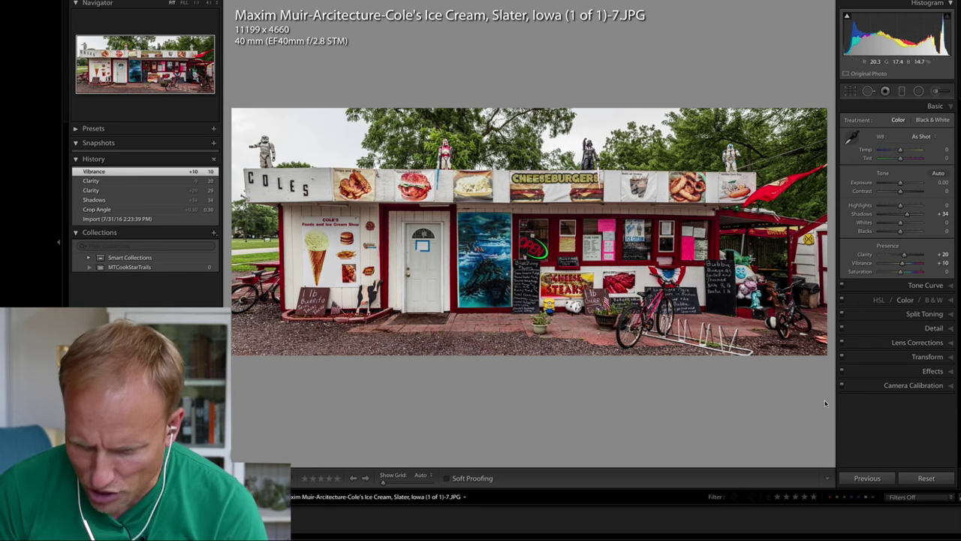
left_click(852, 102)
- Tilt the Cole's Ice Cream panorama back to a -0.24° crop angle, keeping 11199 x 4660
left_click(851, 92)
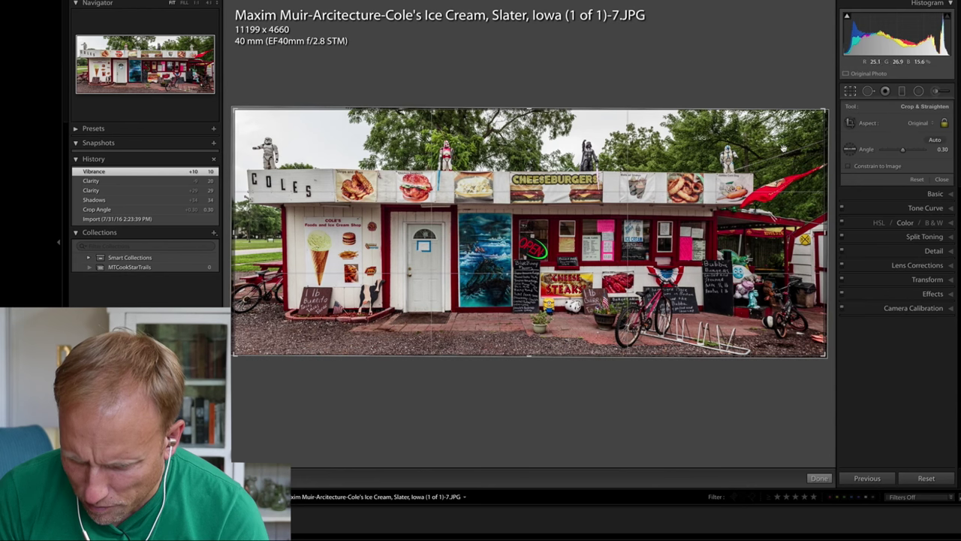
left_click(761, 162)
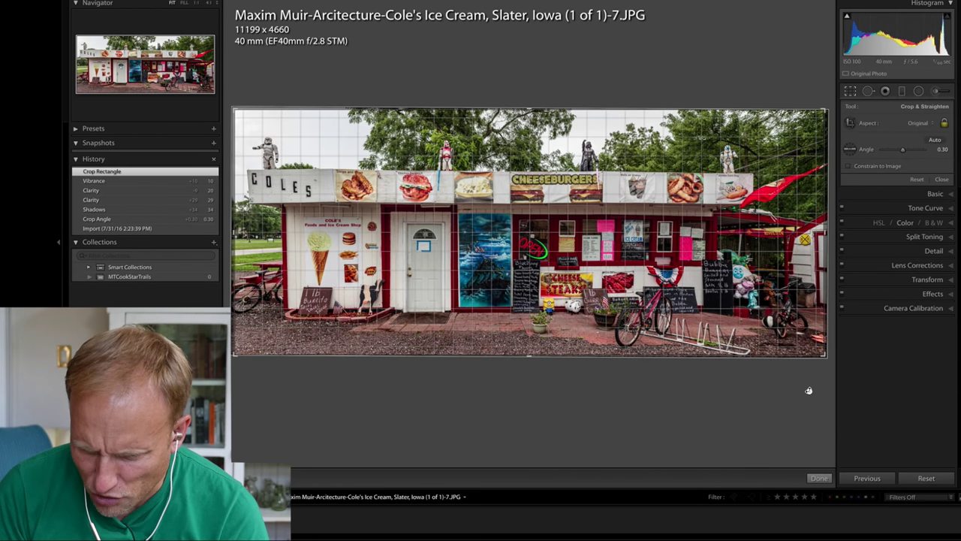
left_click_drag(808, 391, 809, 389)
key("Return")
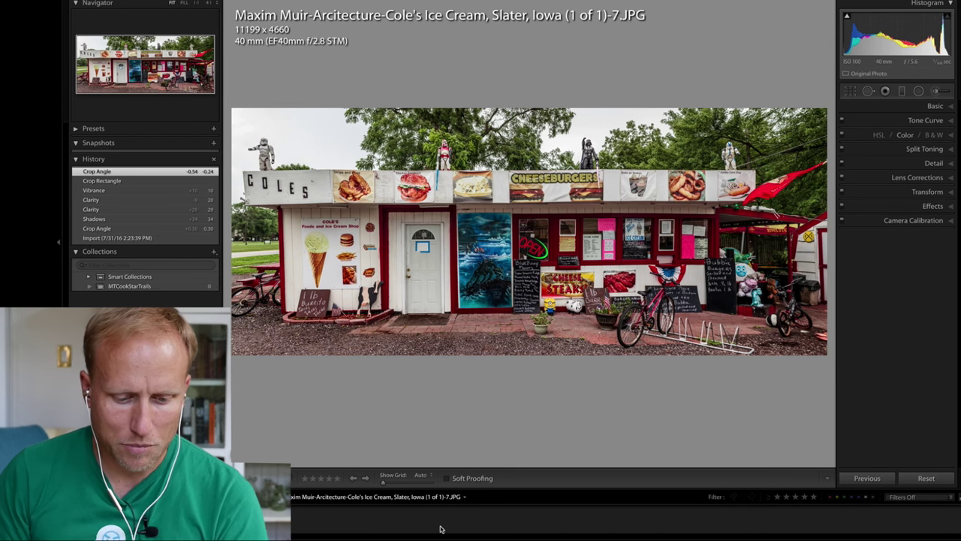
key("Right")
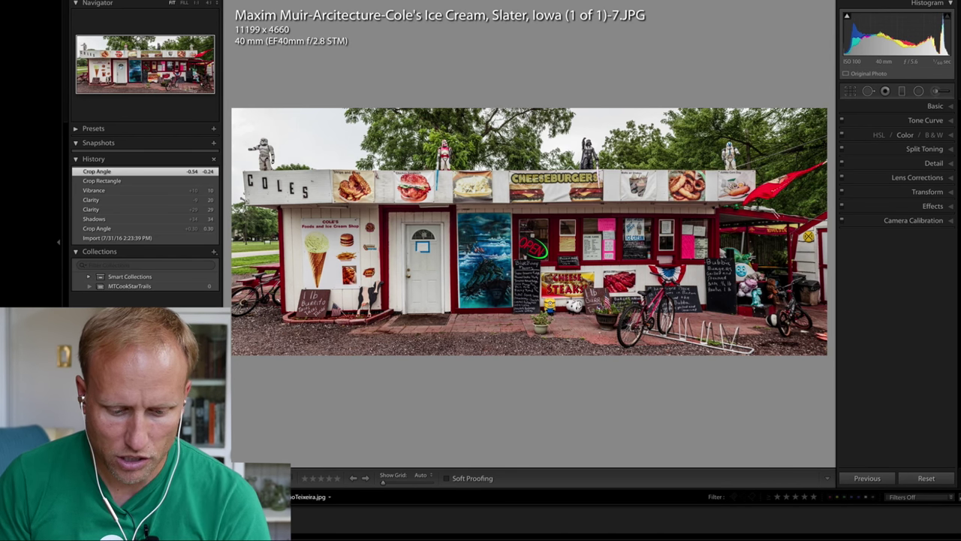
key("Right")
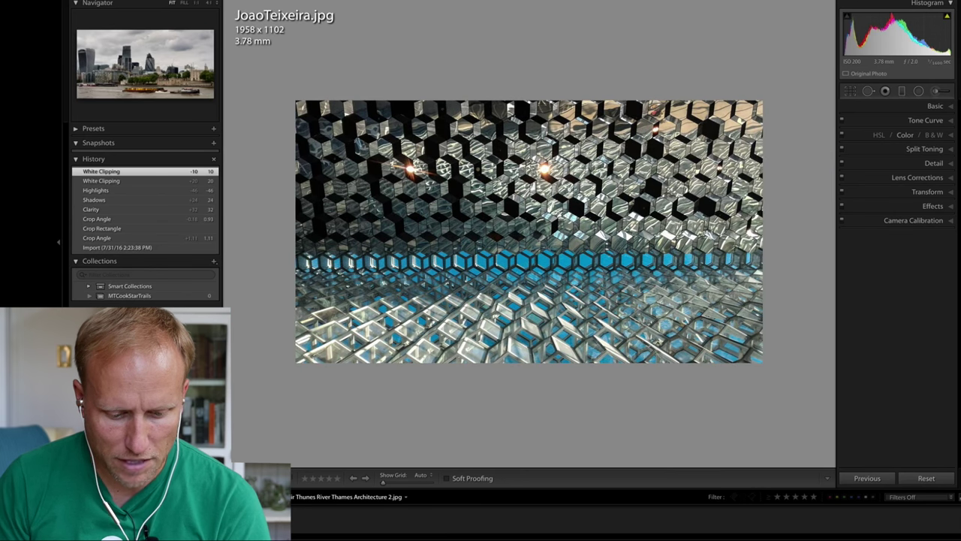
key("Right")
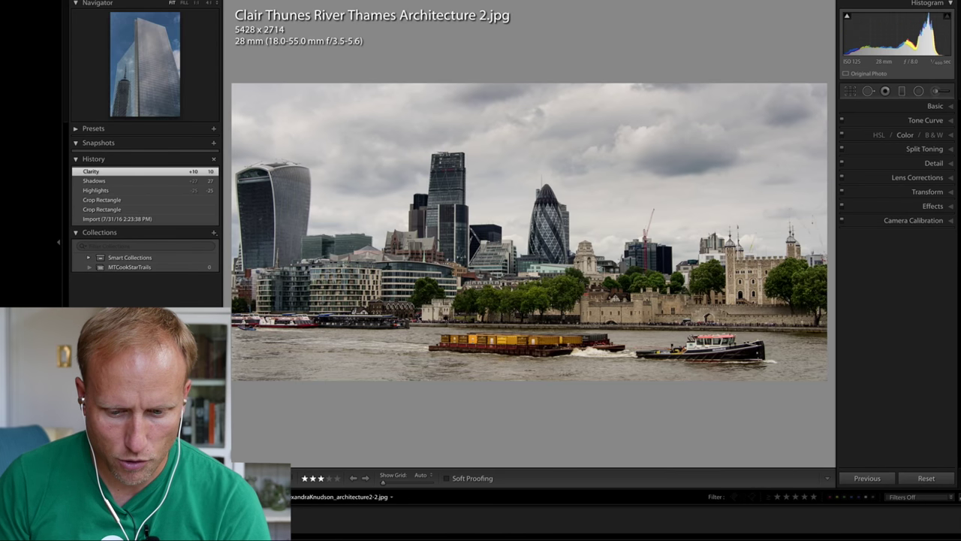
key("Right")
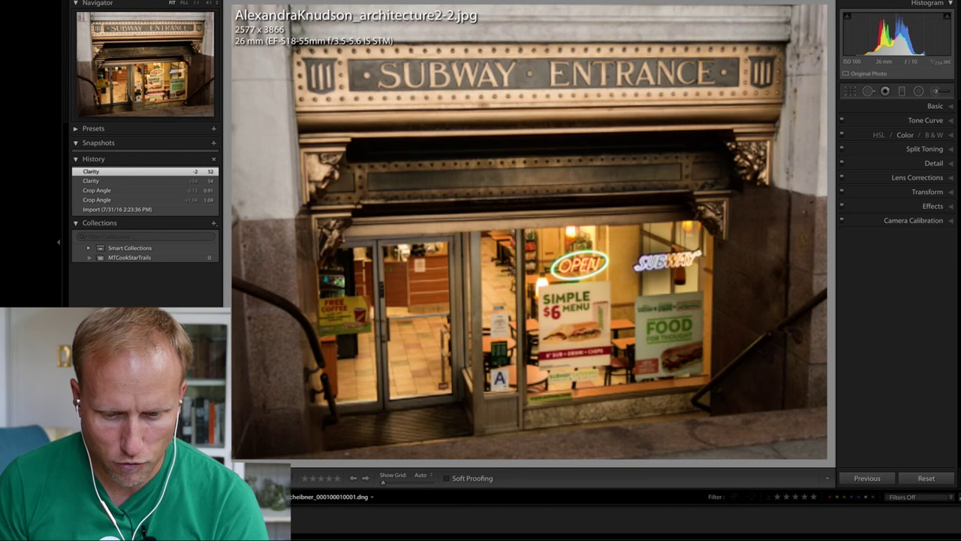
key("Right")
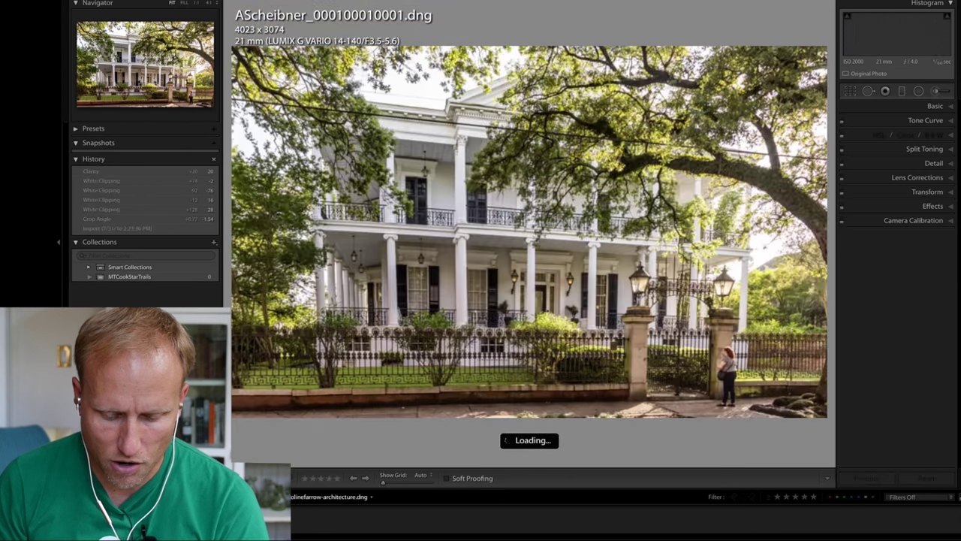
key("Left")
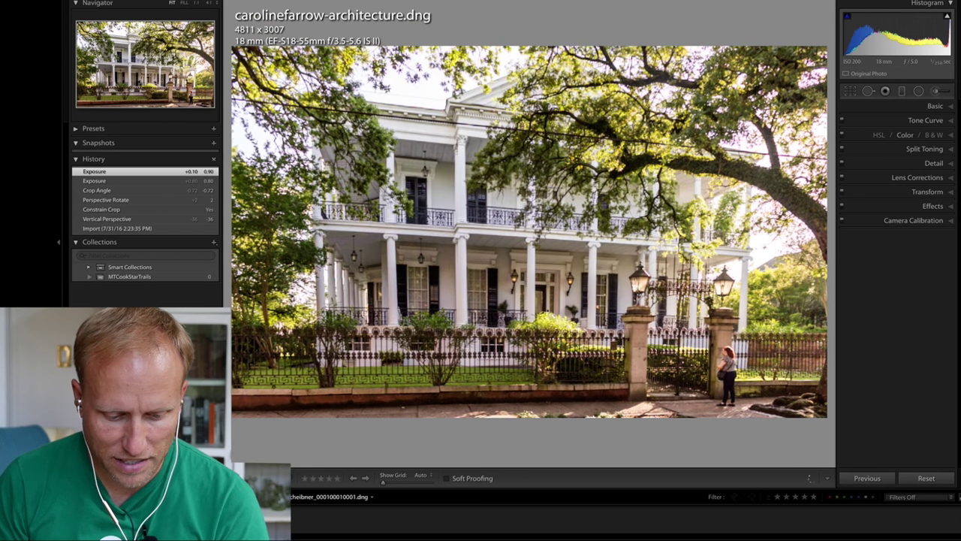
key("Right")
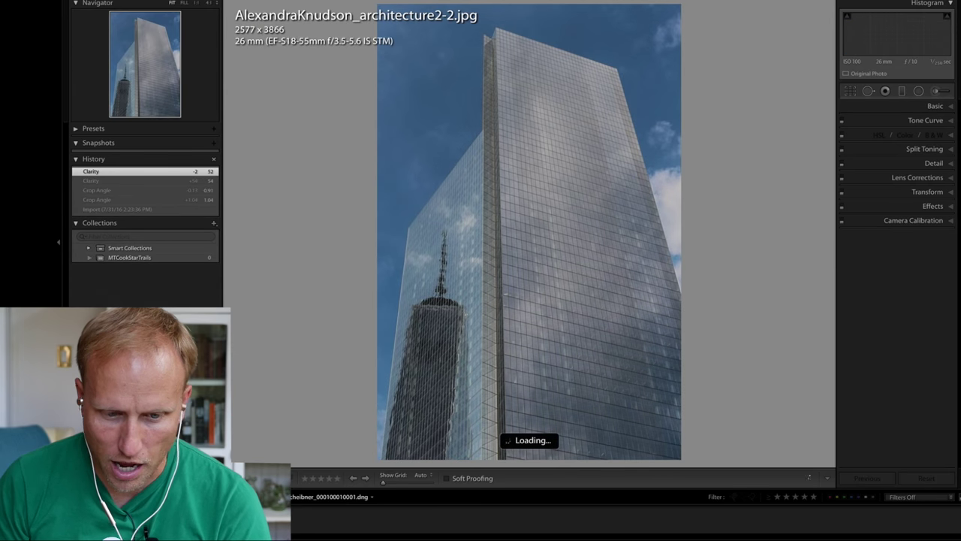
key("Right")
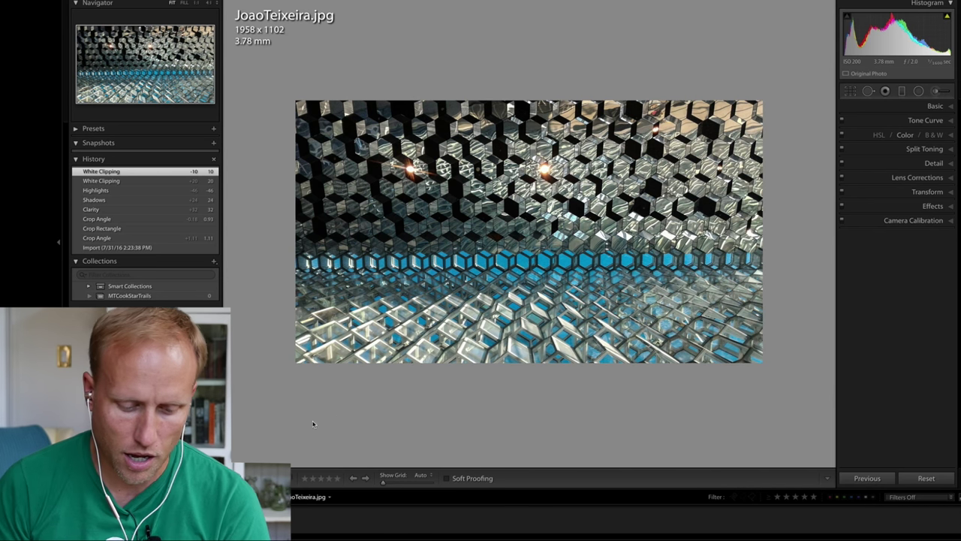
key("Left")
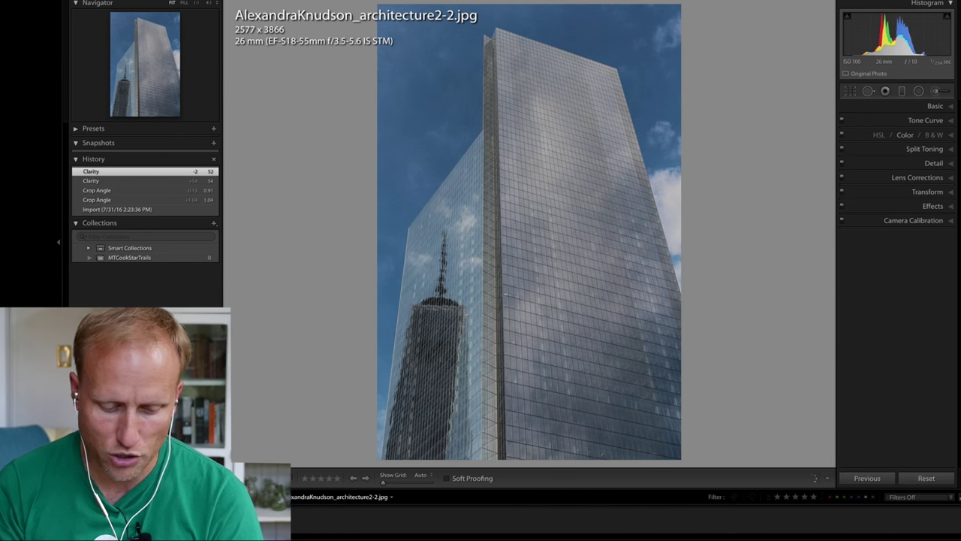
key("Right")
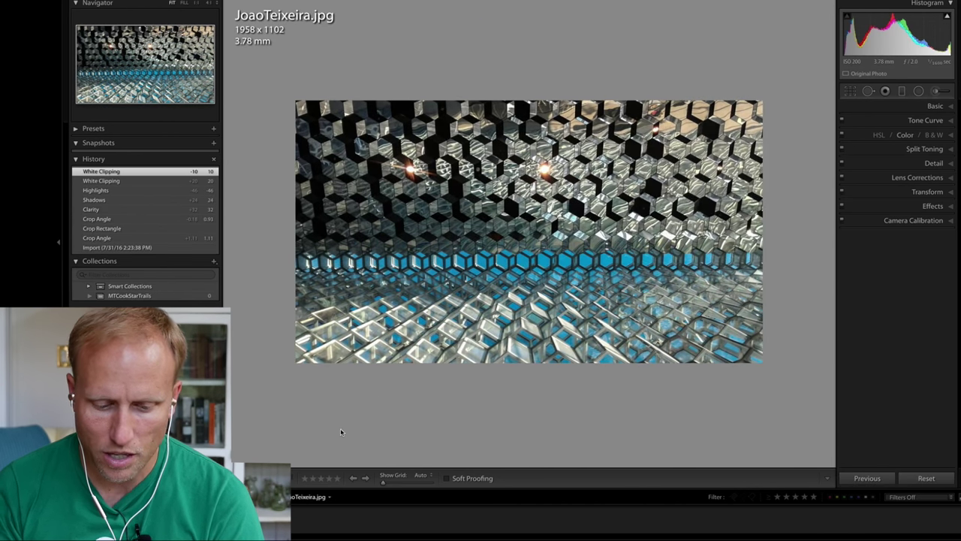